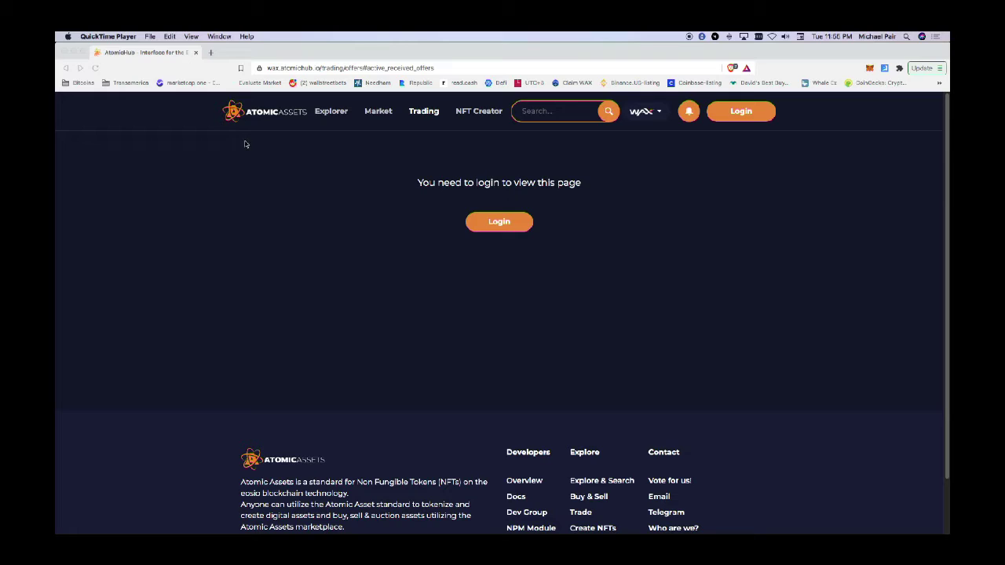
Log in with WAX Cloud Wallet and approve the account name request from wax.atomichub.io
{"action": "left_click", "coordinate": [744, 114]}
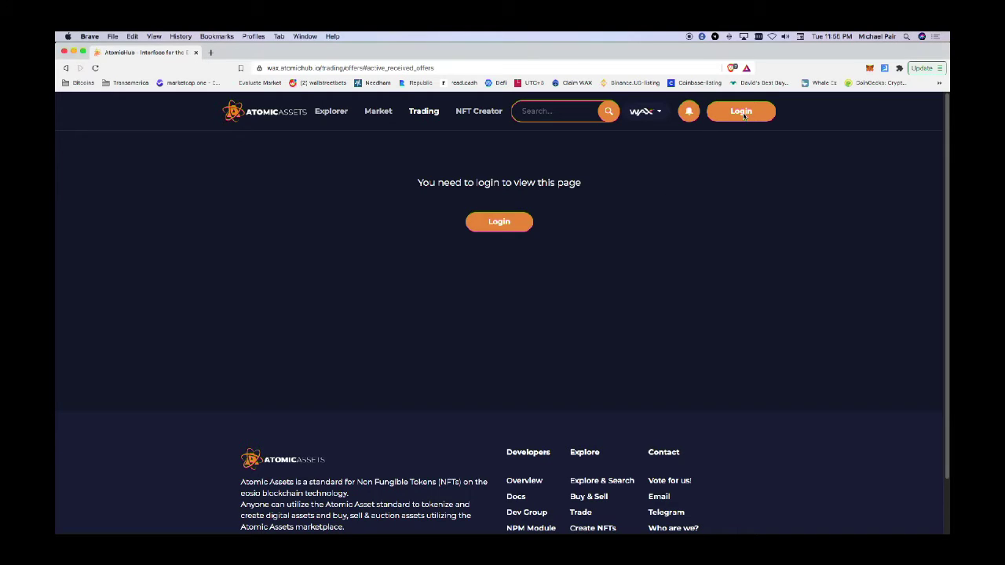
{"action": "left_click", "coordinate": [744, 115]}
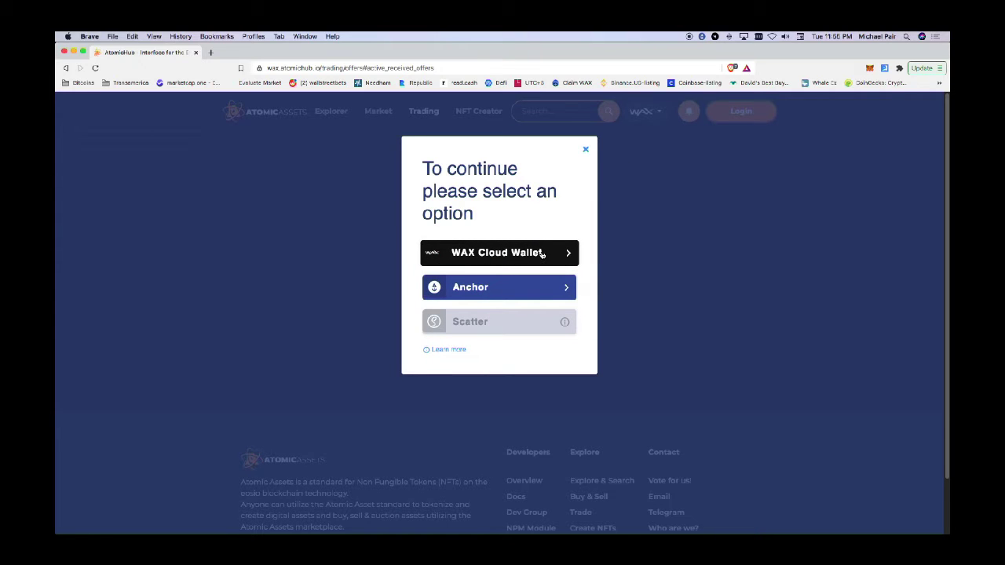
{"action": "left_click", "coordinate": [542, 252]}
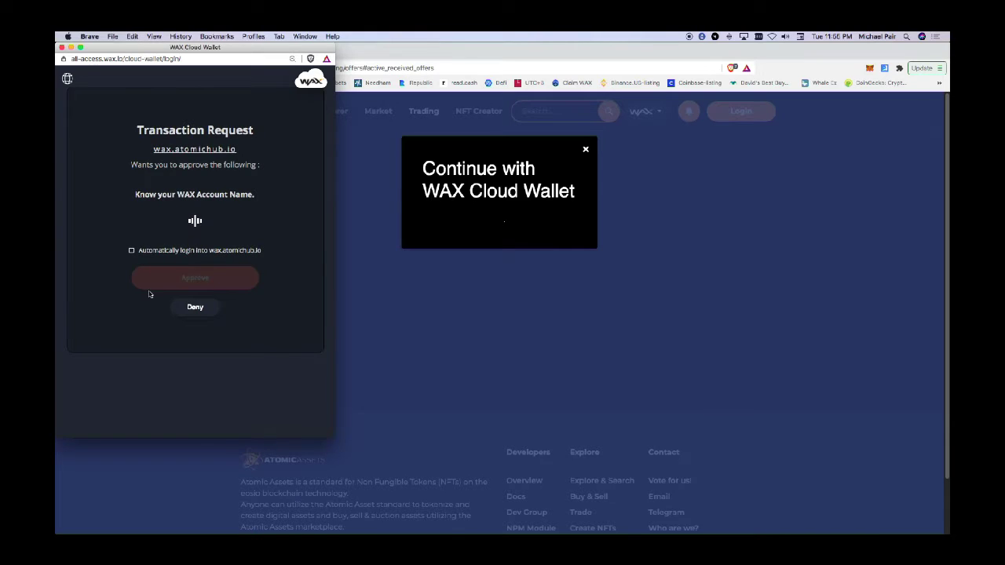
{"action": "left_click", "coordinate": [160, 288]}
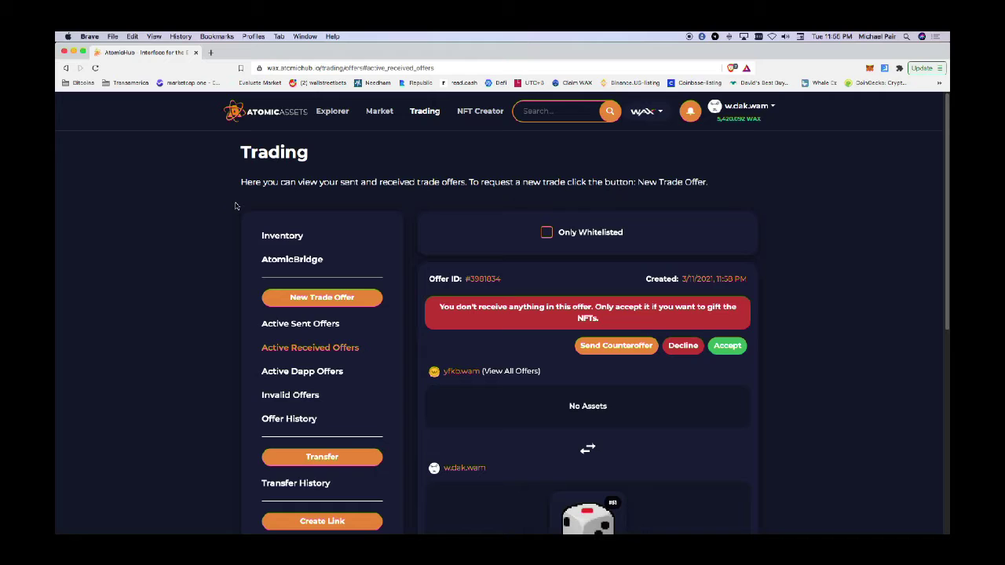
Open the logged-in account's profile page showing its inventory
{"action": "left_click", "coordinate": [735, 111]}
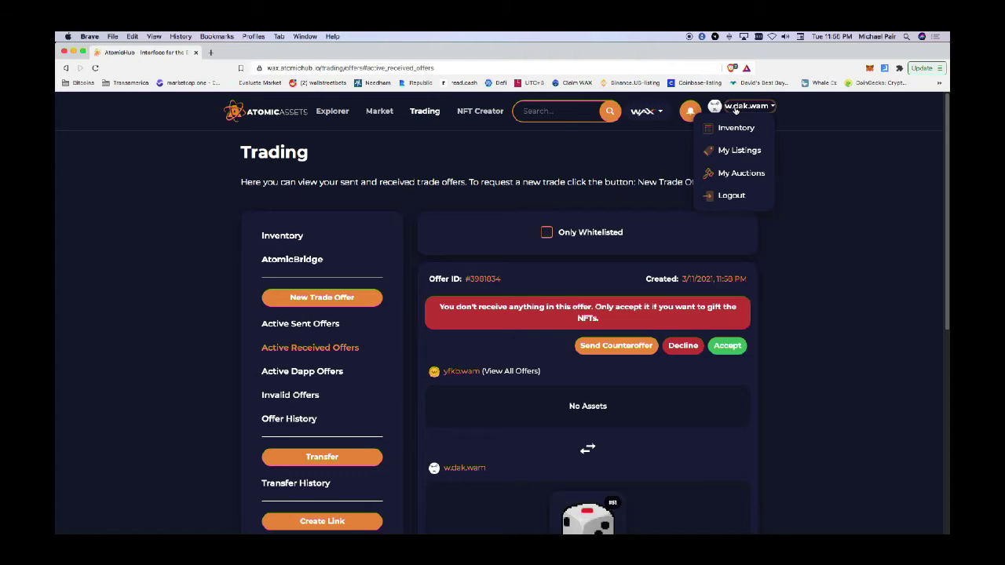
{"action": "left_click", "coordinate": [738, 127]}
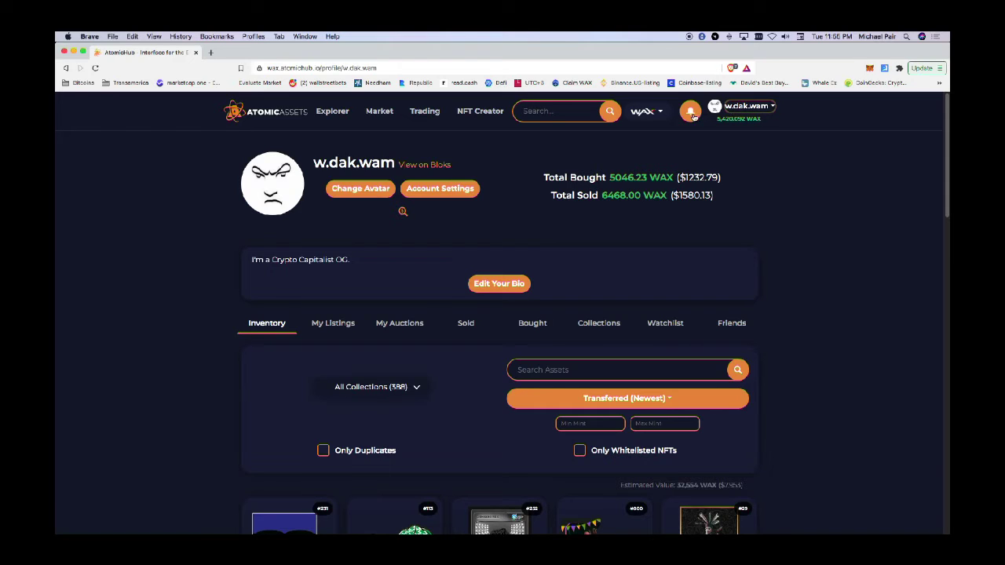
{"action": "left_click_drag", "start_coordinate": [316, 166], "coordinate": [397, 166]}
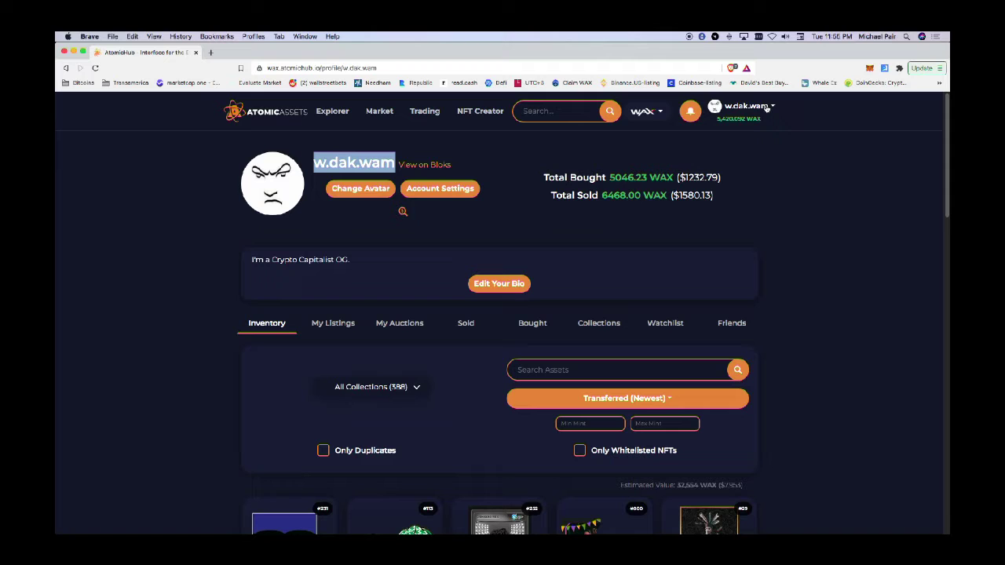
{"action": "left_click", "coordinate": [267, 326]}
Look through the NFTs held in the account's inventory
{"action": "scroll", "coordinate": [338, 324], "scroll_direction": "down", "scroll_amount": 2}
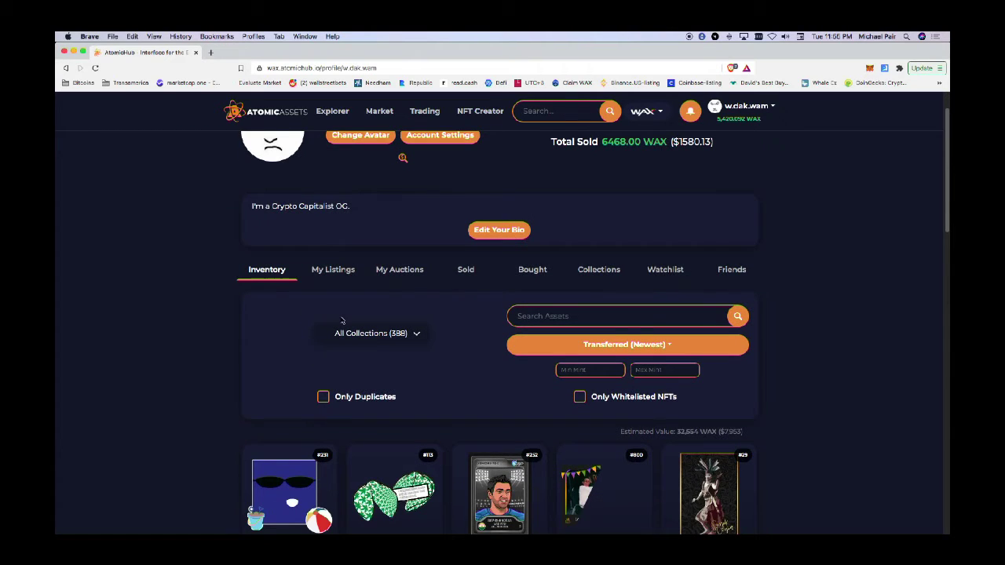
{"action": "scroll", "coordinate": [286, 285], "scroll_direction": "down", "scroll_amount": 5}
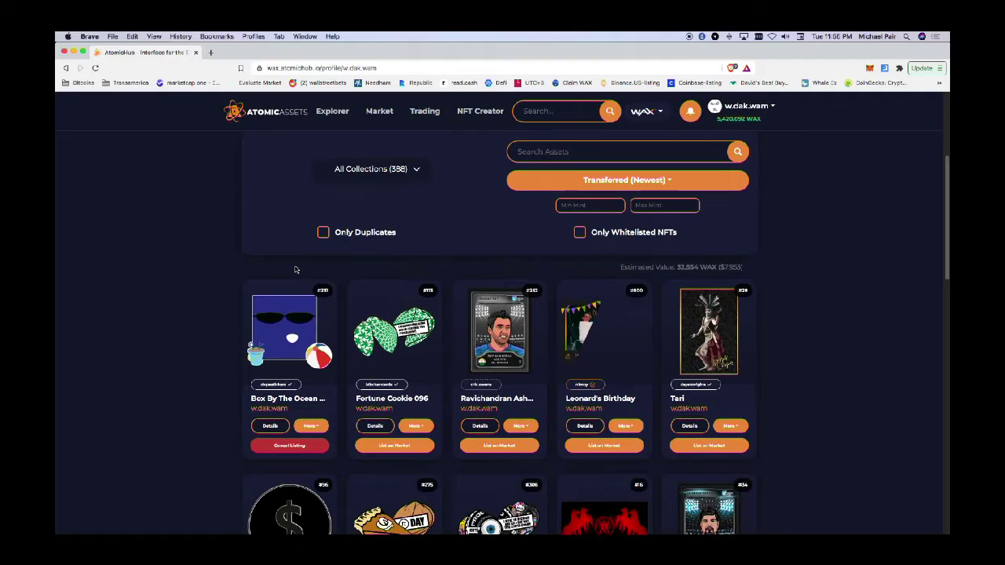
{"action": "scroll", "coordinate": [296, 270], "scroll_direction": "down", "scroll_amount": 5}
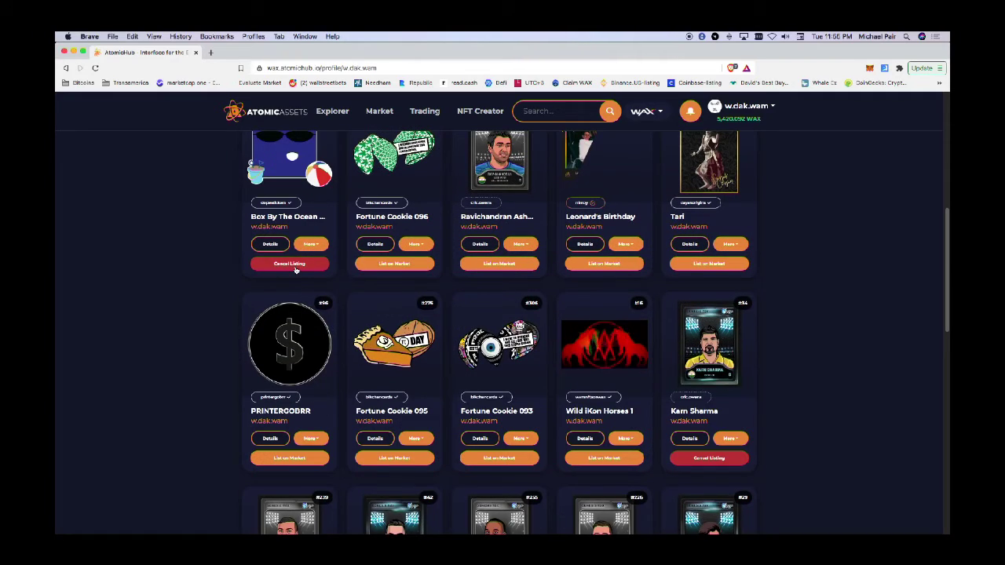
{"action": "scroll", "coordinate": [378, 314], "scroll_direction": "down", "scroll_amount": 12}
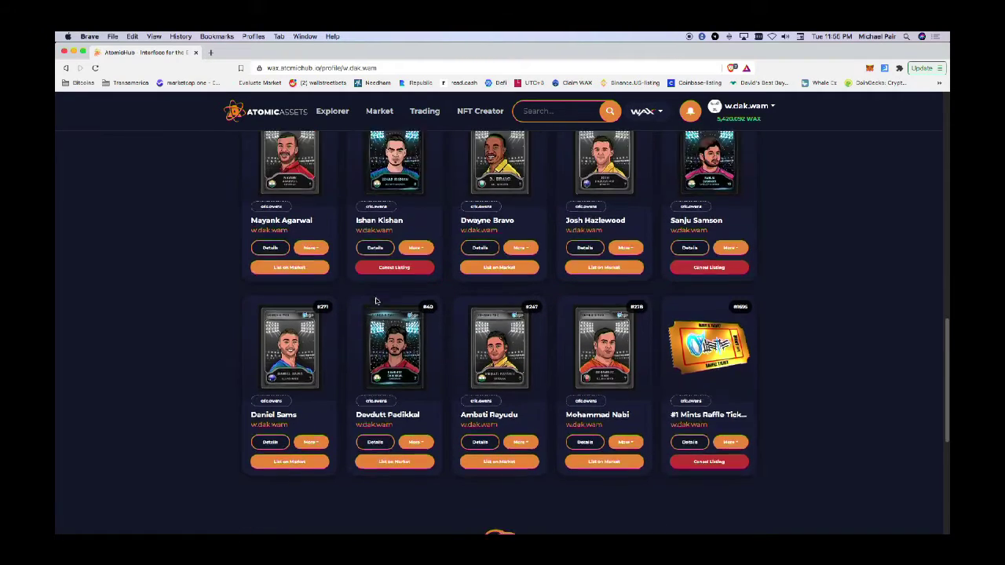
{"action": "scroll", "coordinate": [377, 301], "scroll_direction": "up", "scroll_amount": 15}
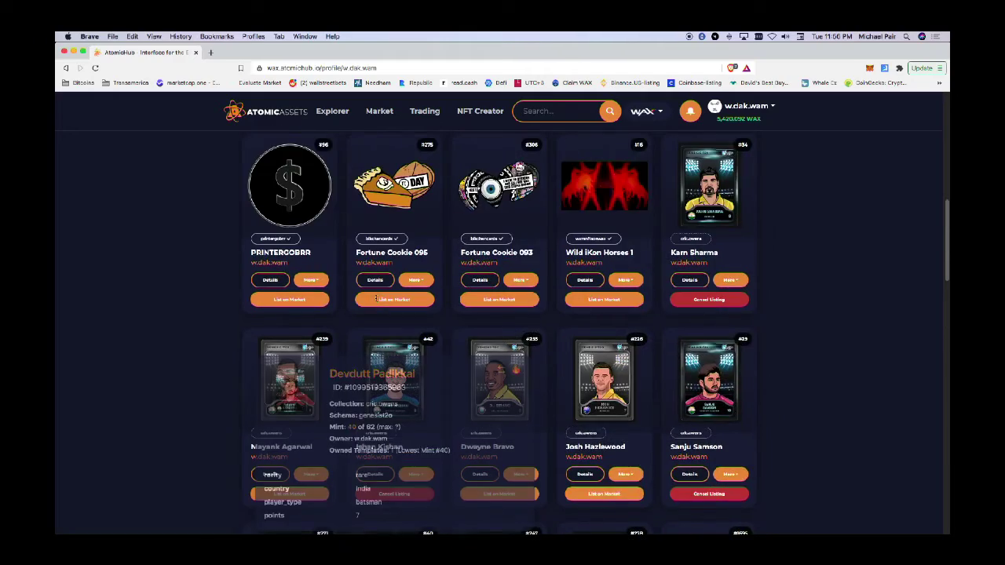
{"action": "scroll", "coordinate": [377, 302], "scroll_direction": "up", "scroll_amount": 2}
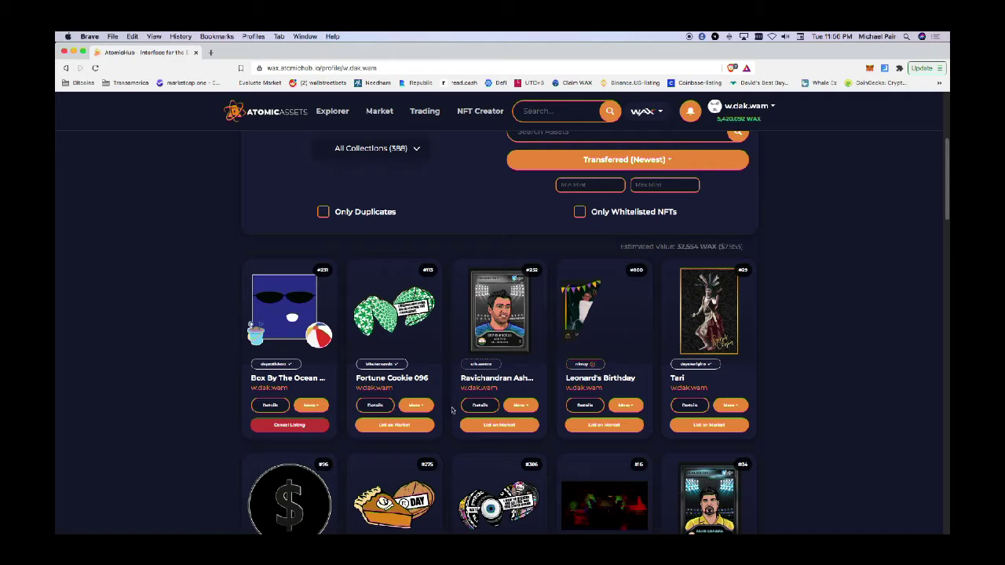
Open the Ravichandran Ashwin card's asset page and examine its asset name and owner
{"action": "left_click", "coordinate": [503, 322]}
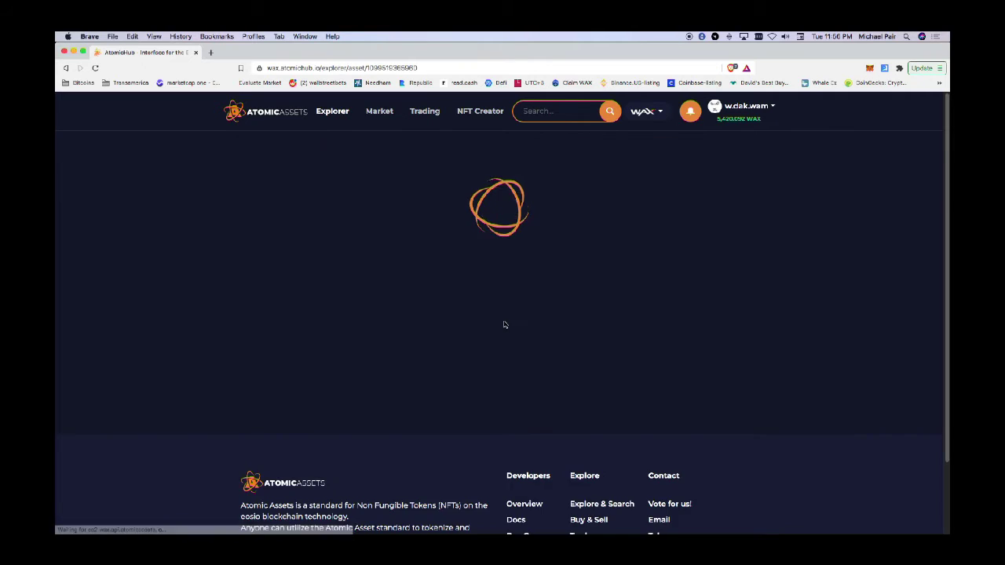
{"action": "scroll", "coordinate": [456, 330], "scroll_direction": "down", "scroll_amount": 2}
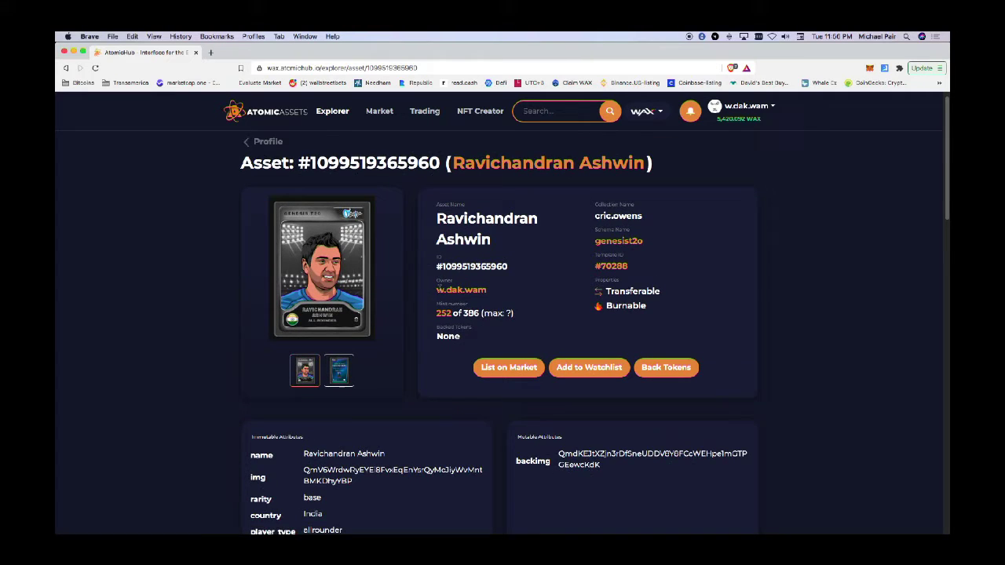
{"action": "scroll", "coordinate": [463, 267], "scroll_direction": "up", "scroll_amount": 1}
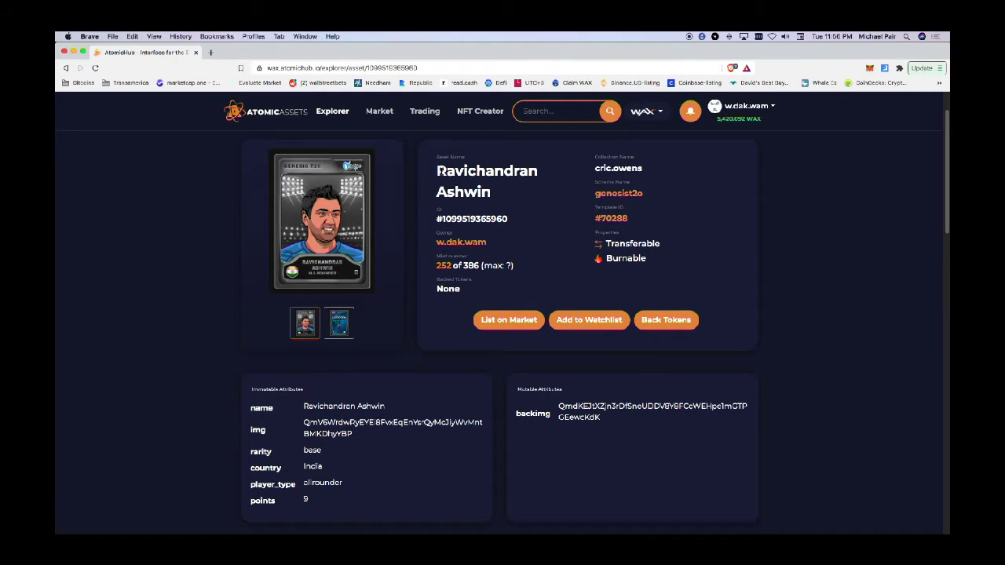
{"action": "left_click_drag", "start_coordinate": [437, 171], "coordinate": [491, 191]}
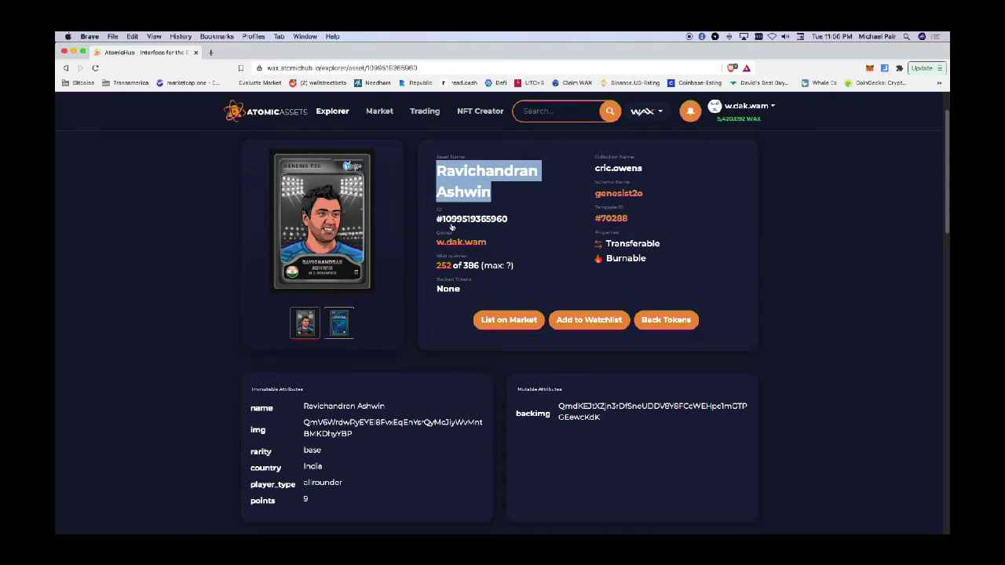
{"action": "left_click_drag", "start_coordinate": [487, 244], "coordinate": [426, 245]}
{"action": "left_click", "coordinate": [425, 271]}
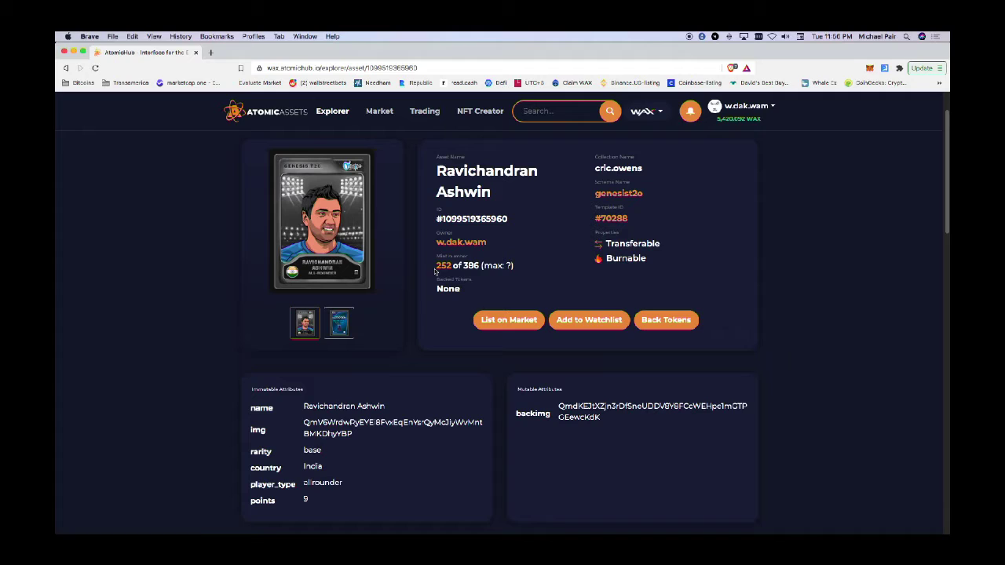
Examine the Ravichandran Ashwin card's mint number and existing supply
{"action": "mouse_move", "coordinate": [446, 273]}
{"action": "left_click", "coordinate": [476, 267]}
{"action": "left_click_drag", "start_coordinate": [477, 267], "coordinate": [462, 268]}
{"action": "left_click", "coordinate": [508, 265]}
{"action": "double_click", "coordinate": [471, 266]}
{"action": "double_click", "coordinate": [445, 267]}
{"action": "left_click", "coordinate": [442, 268]}
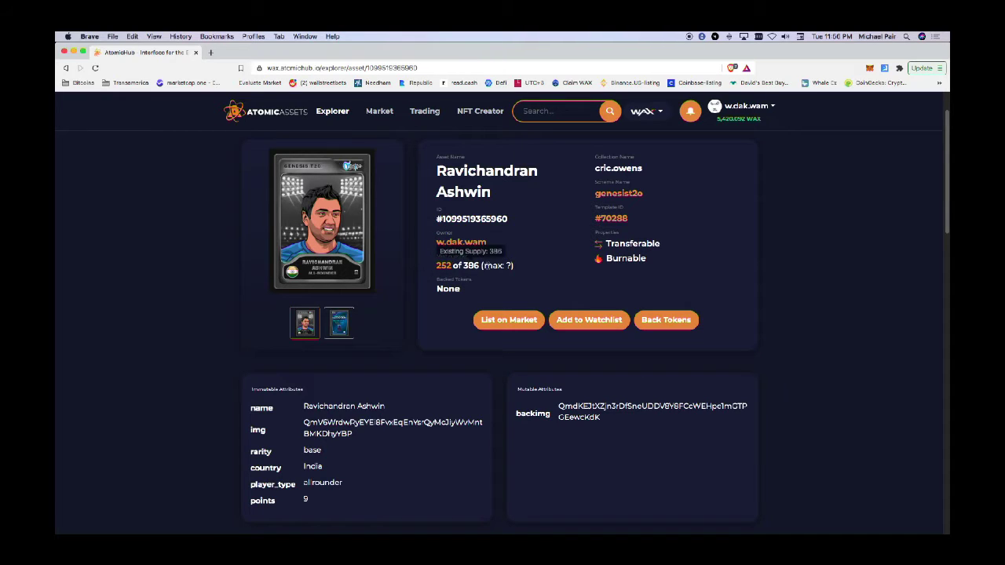
{"action": "double_click", "coordinate": [470, 265]}
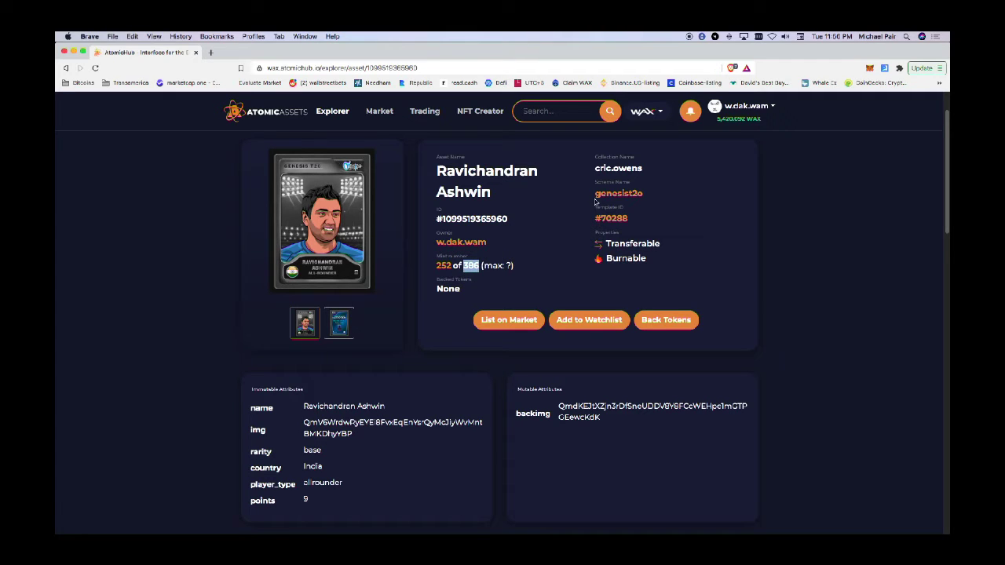
Examine the card's collection name, schema name and template ID
{"action": "left_click_drag", "start_coordinate": [651, 193], "coordinate": [594, 195]}
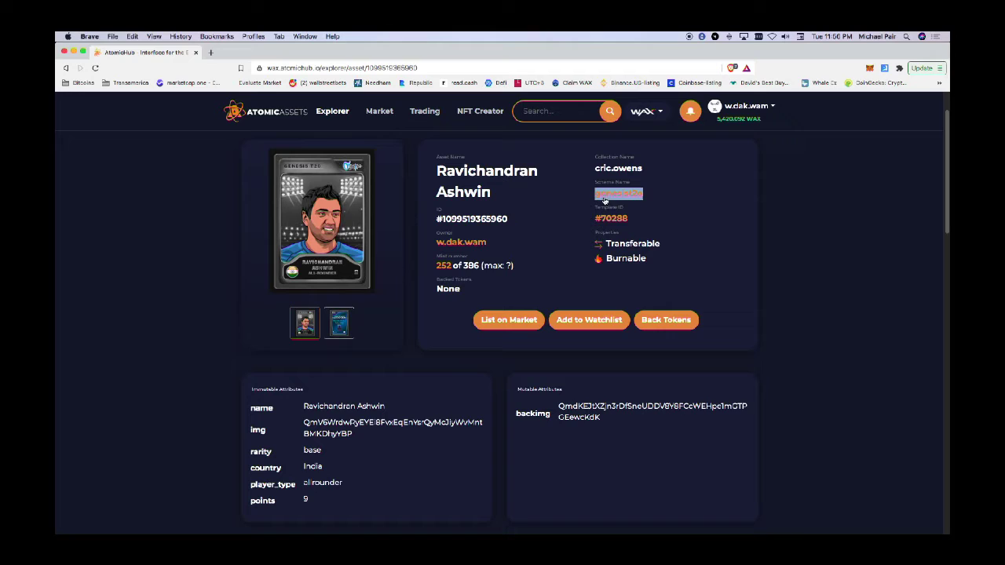
{"action": "left_click_drag", "start_coordinate": [643, 171], "coordinate": [588, 170]}
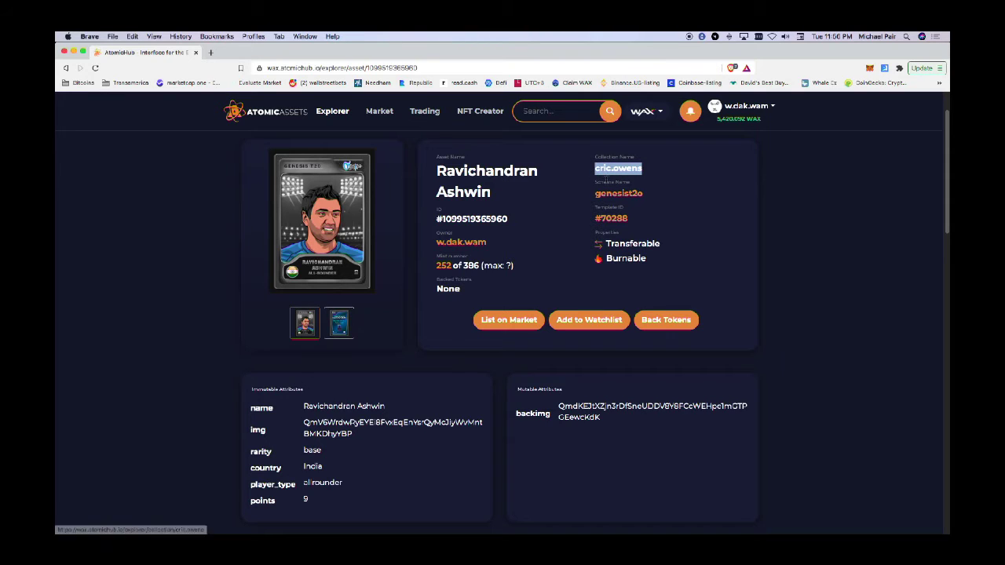
{"action": "left_click_drag", "start_coordinate": [649, 198], "coordinate": [585, 197]}
{"action": "left_click", "coordinate": [636, 222]}
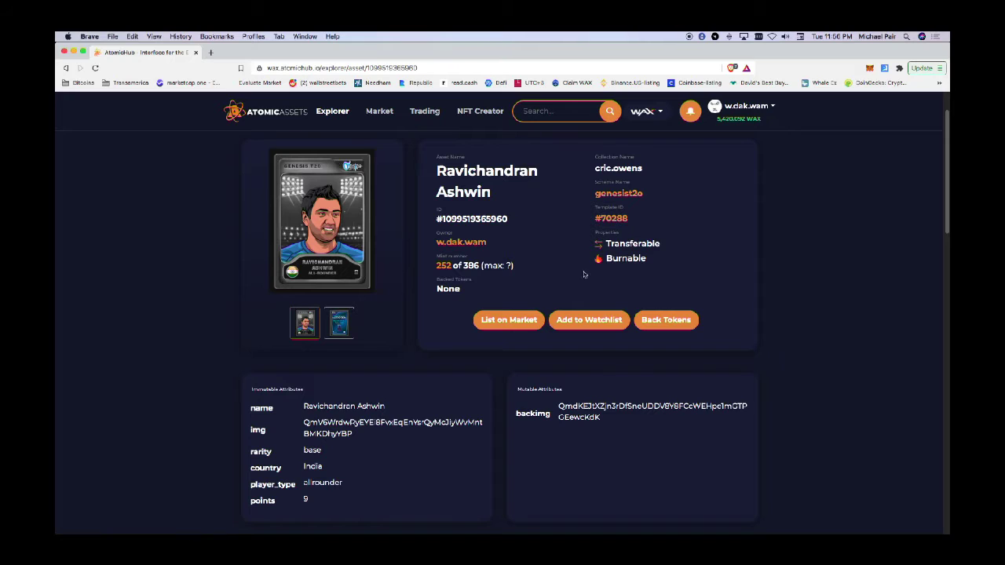
{"action": "scroll", "coordinate": [493, 272], "scroll_direction": "up", "scroll_amount": 2}
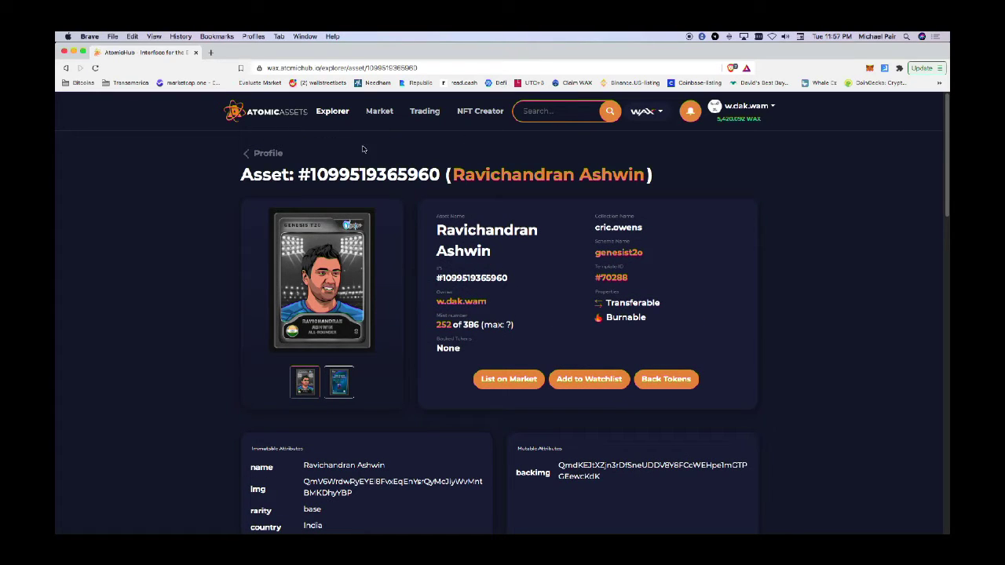
Return to the profile inventory and start a market listing for Fortune Cookie 096
{"action": "left_click", "coordinate": [247, 155]}
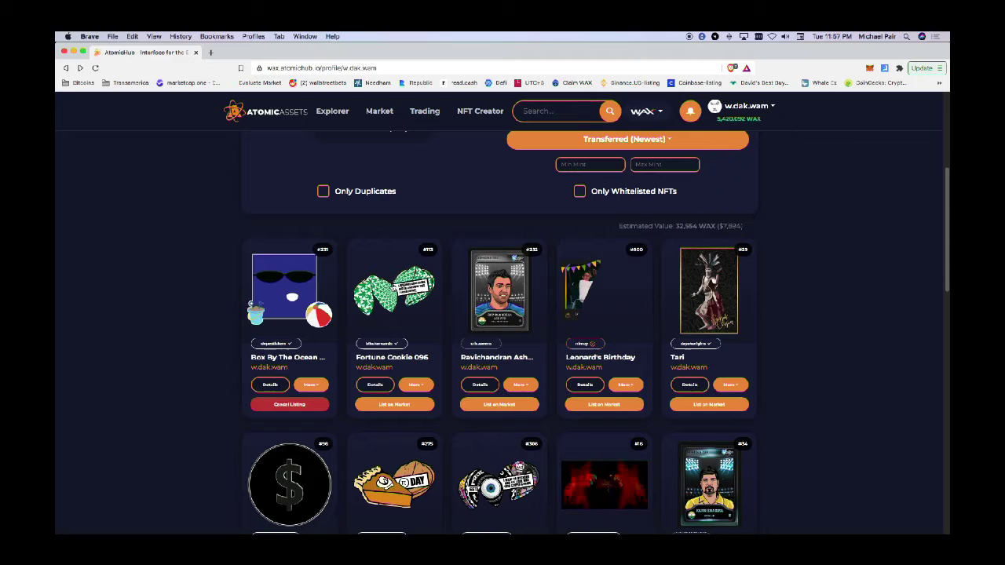
{"action": "mouse_move", "coordinate": [398, 336]}
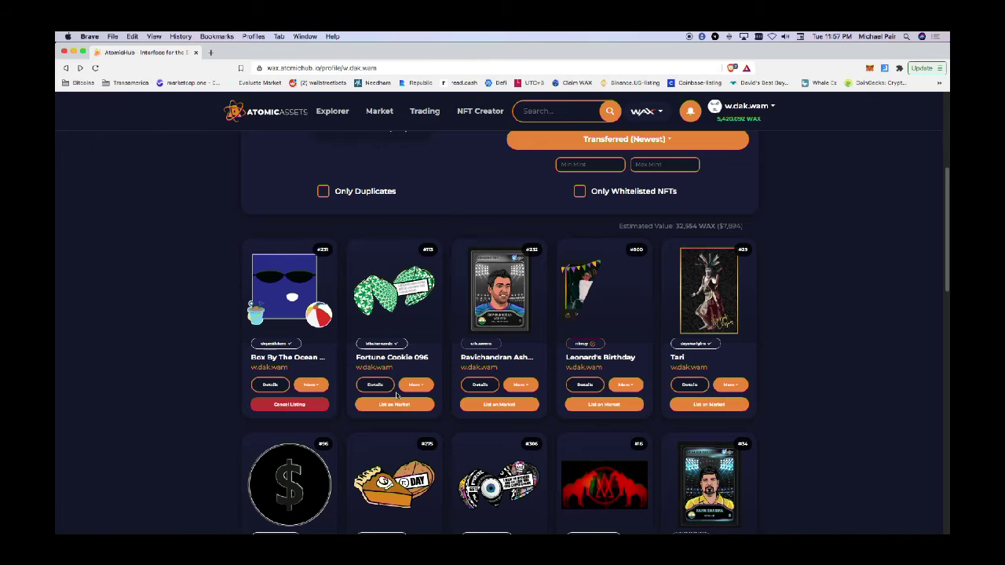
{"action": "mouse_move", "coordinate": [413, 313]}
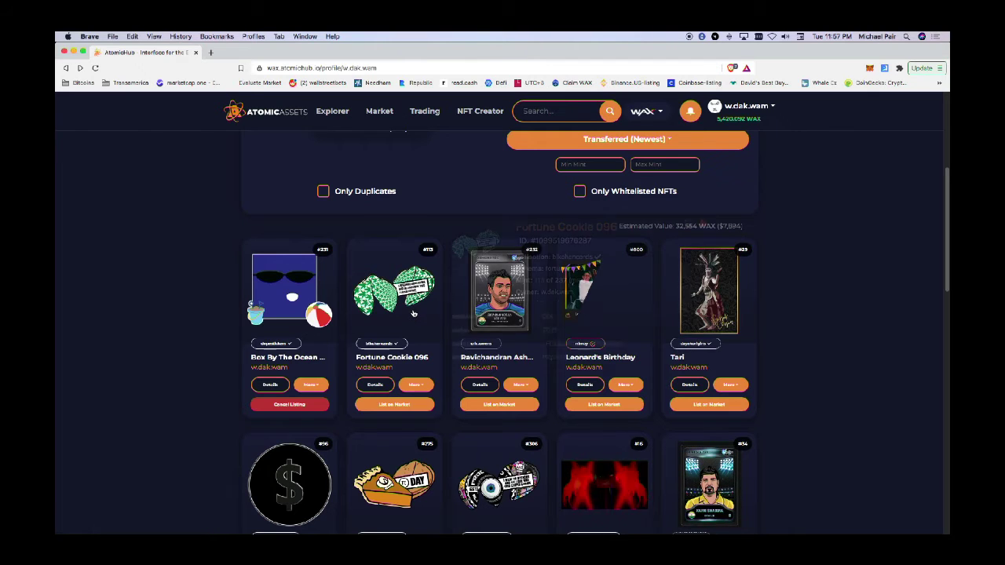
{"action": "left_click", "coordinate": [396, 406]}
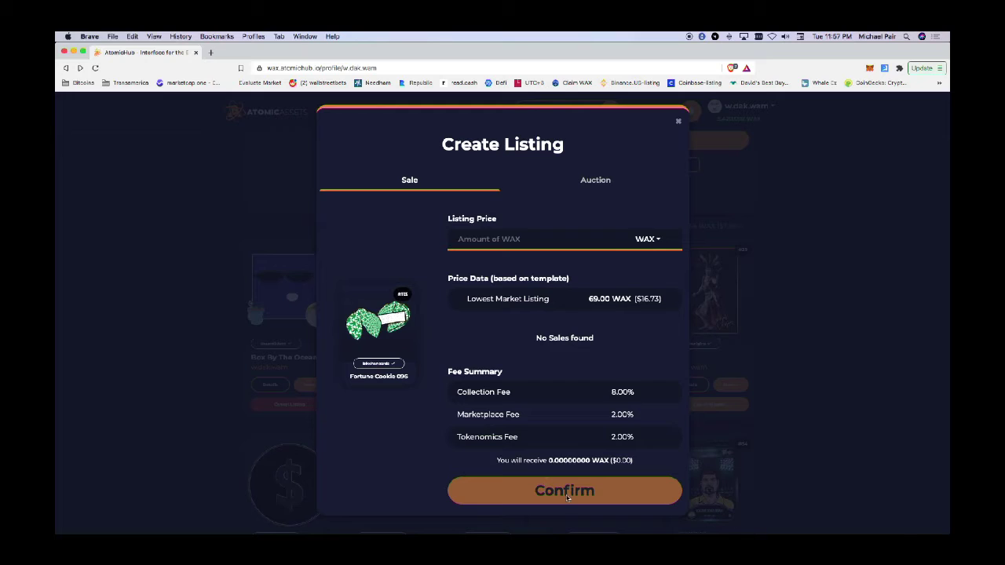
Check the lowest market listing for Fortune Cookie 096 and set the sale listing price to 75 WAX
{"action": "left_click_drag", "start_coordinate": [551, 300], "coordinate": [466, 299]}
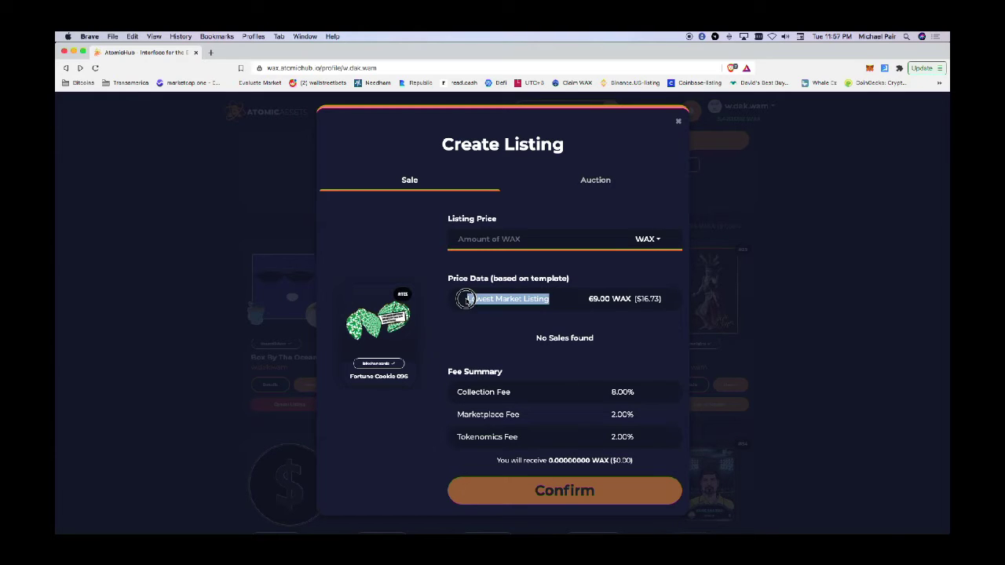
{"action": "left_click_drag", "start_coordinate": [588, 299], "coordinate": [609, 300]}
{"action": "left_click", "coordinate": [490, 239]}
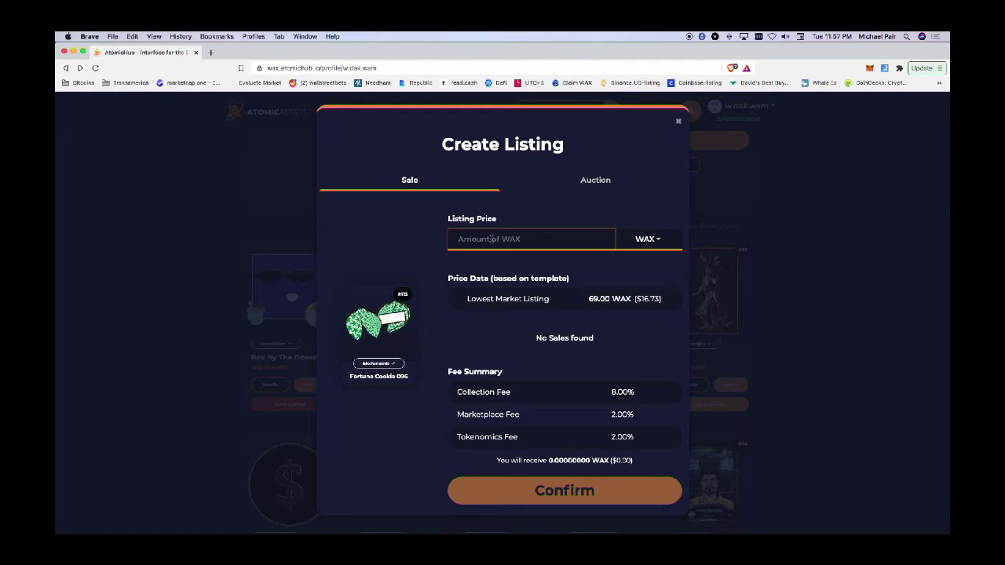
{"action": "type", "text": "7"}
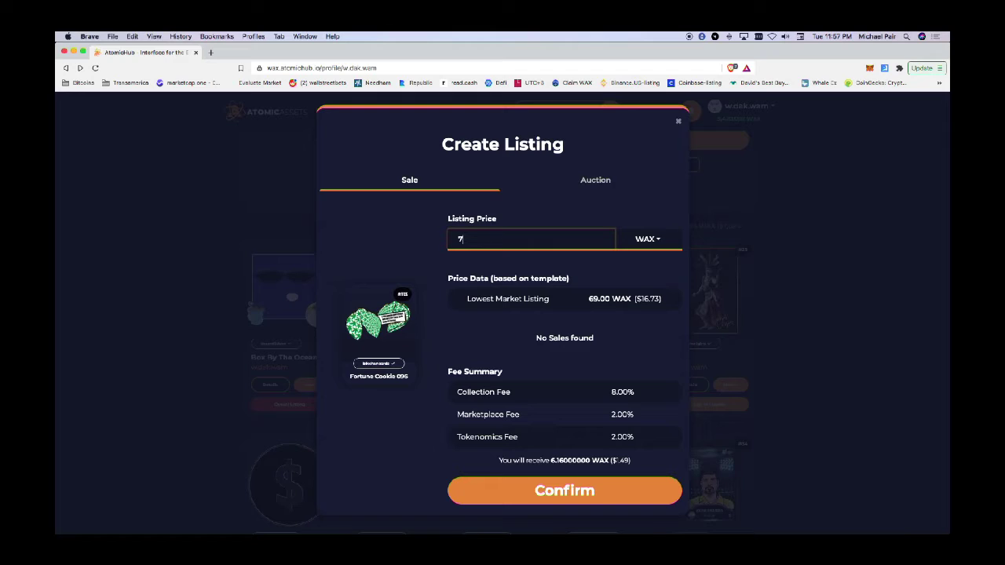
{"action": "type", "text": "5"}
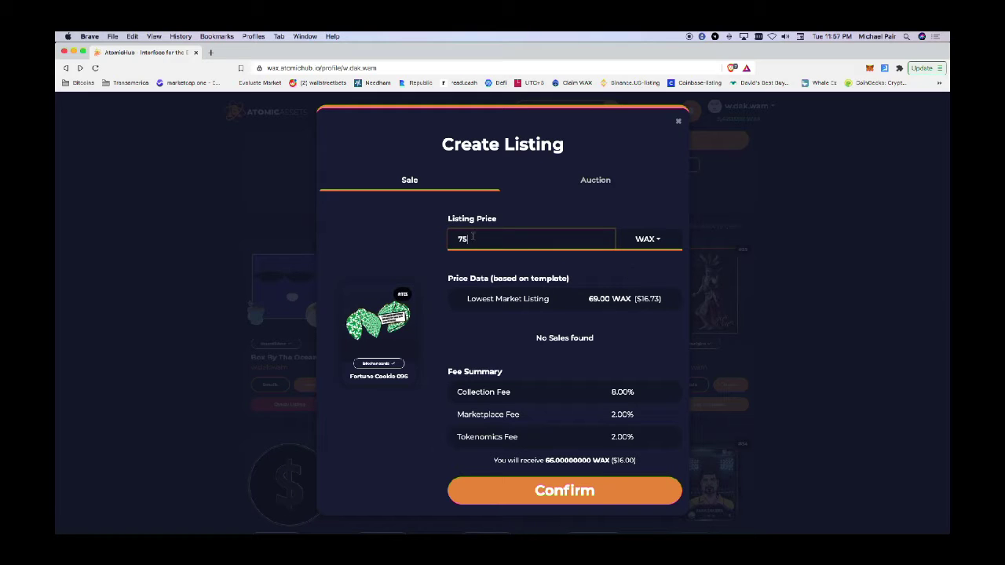
Review the collection and marketplace fees that apply to the Fortune Cookie 096 listing
{"action": "left_click_drag", "start_coordinate": [472, 238], "coordinate": [444, 239]}
{"action": "left_click_drag", "start_coordinate": [633, 389], "coordinate": [597, 390]}
{"action": "mouse_move", "coordinate": [379, 365]}
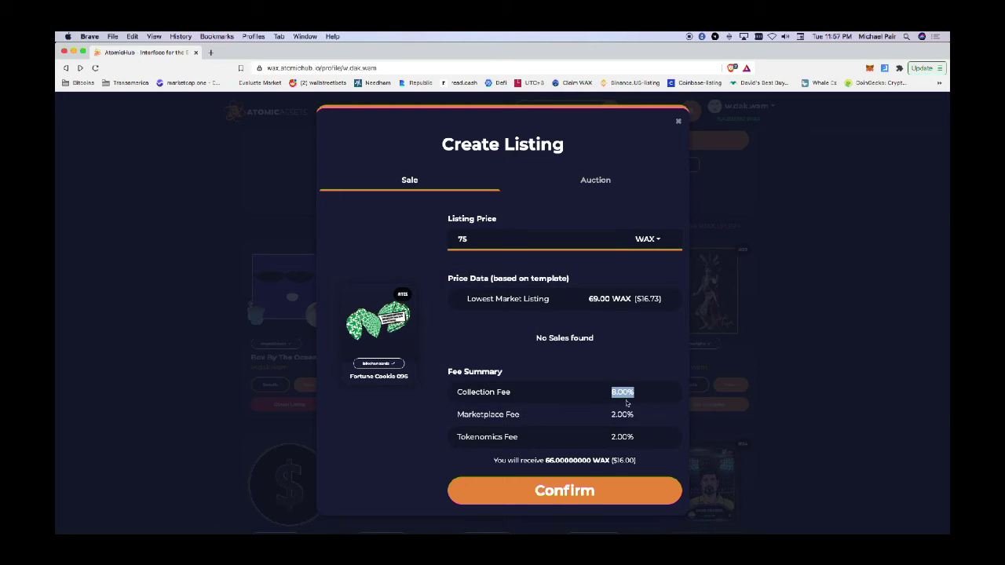
{"action": "left_click_drag", "start_coordinate": [632, 417], "coordinate": [604, 418]}
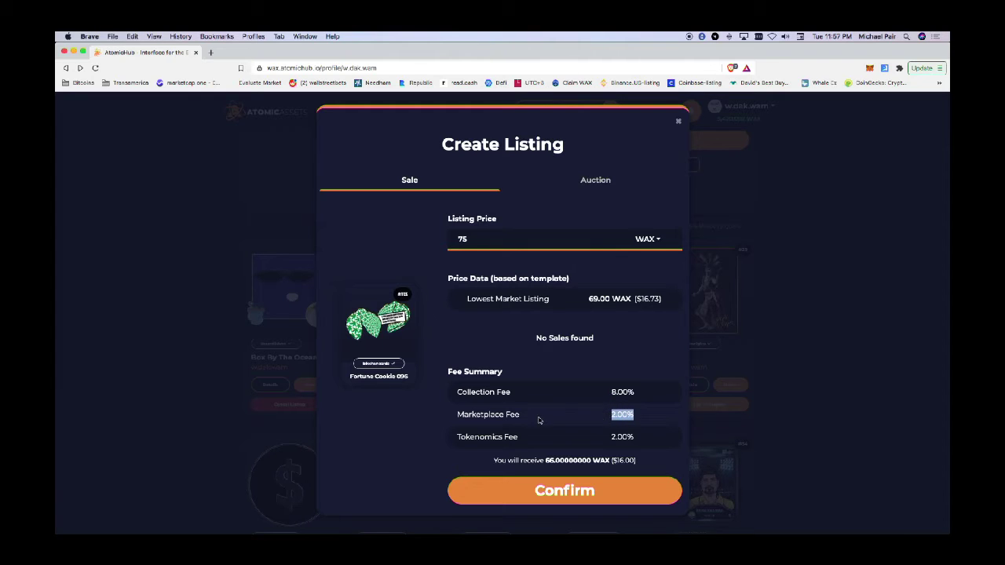
{"action": "left_click_drag", "start_coordinate": [522, 418], "coordinate": [454, 418]}
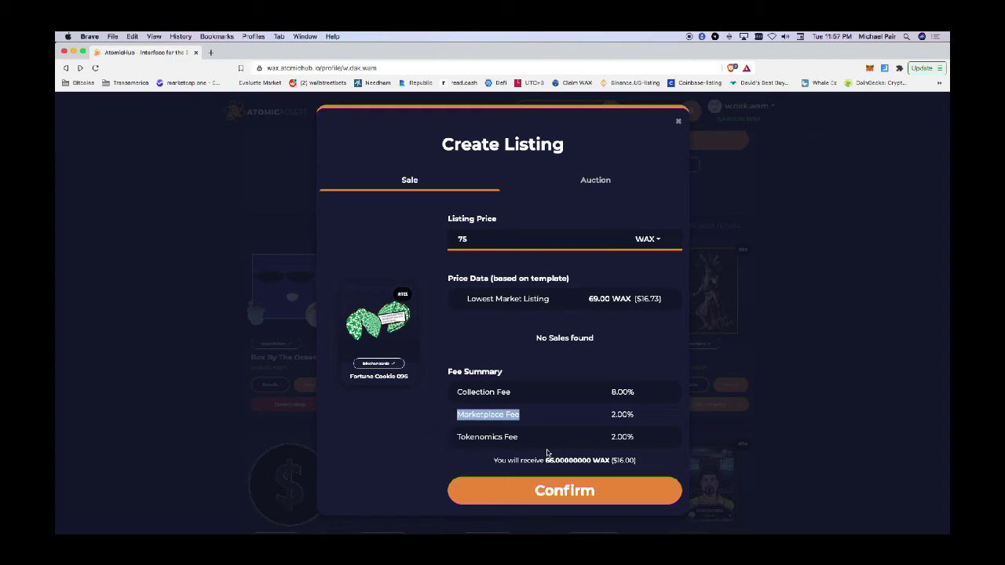
Review the tokenomics fee, the combined fee percentages and the net WAX and dollar proceeds for the Fortune Cookie 096 listing
{"action": "left_click_drag", "start_coordinate": [520, 438], "coordinate": [455, 438]}
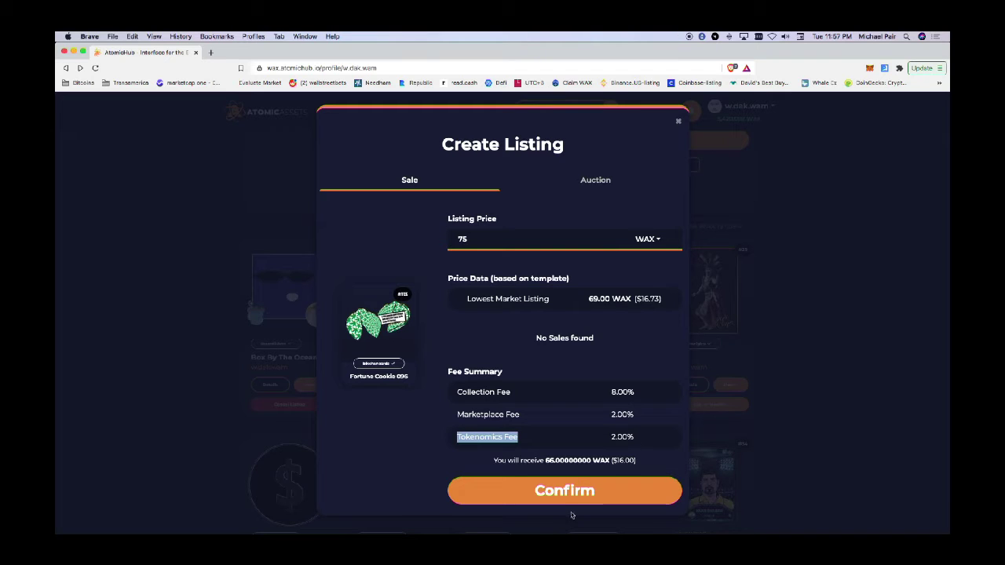
{"action": "left_click_drag", "start_coordinate": [636, 461], "coordinate": [620, 461]}
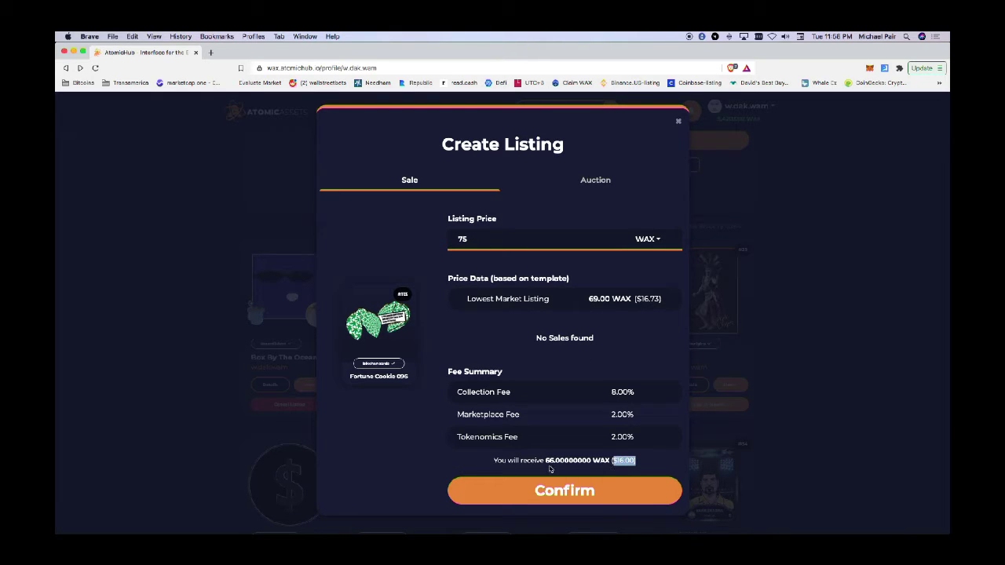
{"action": "left_click_drag", "start_coordinate": [546, 461], "coordinate": [555, 461]}
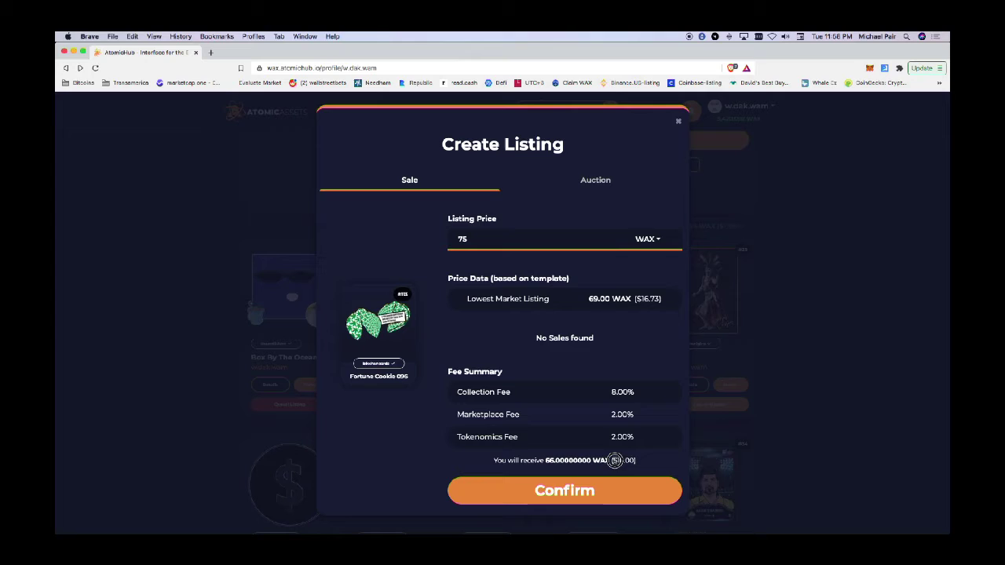
{"action": "left_click_drag", "start_coordinate": [612, 462], "coordinate": [624, 462]}
{"action": "left_click_drag", "start_coordinate": [612, 392], "coordinate": [633, 454]}
{"action": "left_click", "coordinate": [631, 438]}
Submit the Fortune Cookie 096 listing, check the seller and listing price in the WAX Cloud Wallet request, and approve it
{"action": "left_click", "coordinate": [562, 492]}
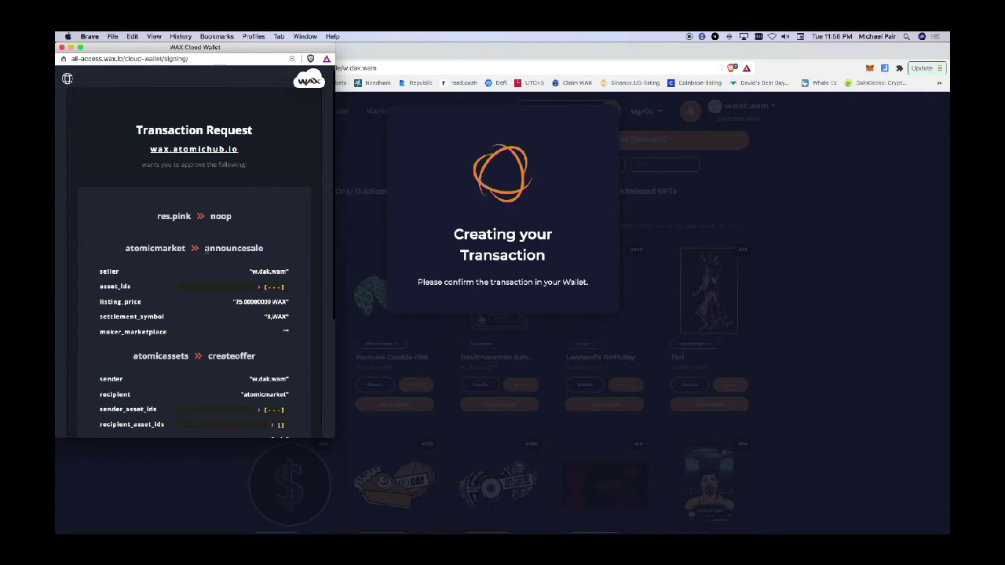
{"action": "left_click_drag", "start_coordinate": [205, 248], "coordinate": [271, 250]}
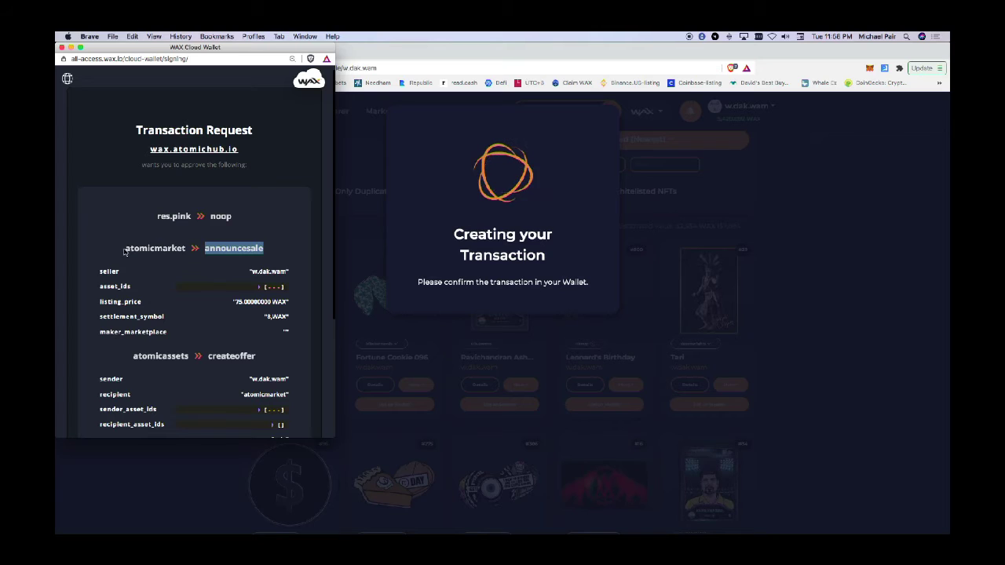
{"action": "left_click_drag", "start_coordinate": [250, 271], "coordinate": [289, 271]}
{"action": "scroll", "coordinate": [217, 318], "scroll_direction": "down", "scroll_amount": 3}
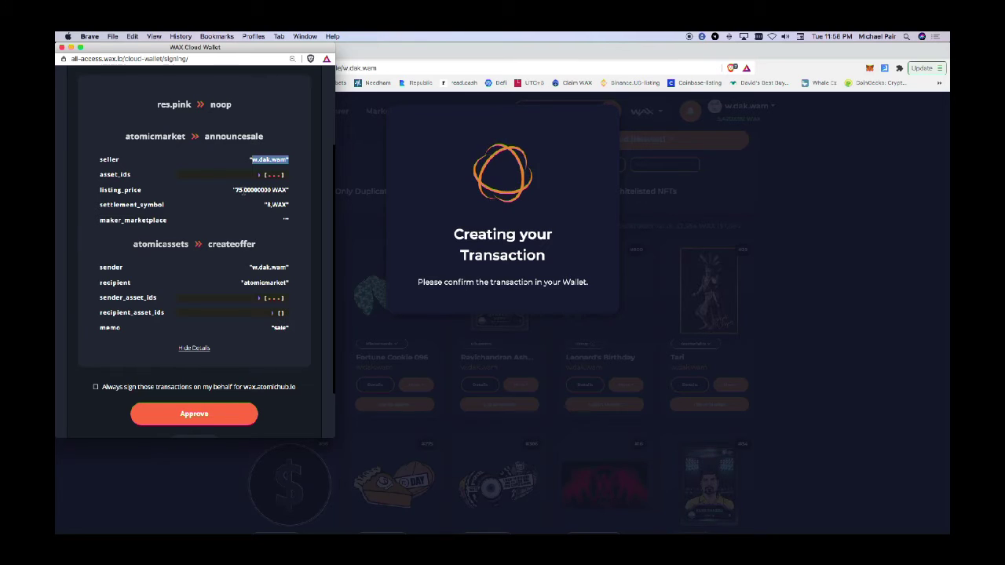
{"action": "left_click_drag", "start_coordinate": [234, 190], "coordinate": [271, 191]}
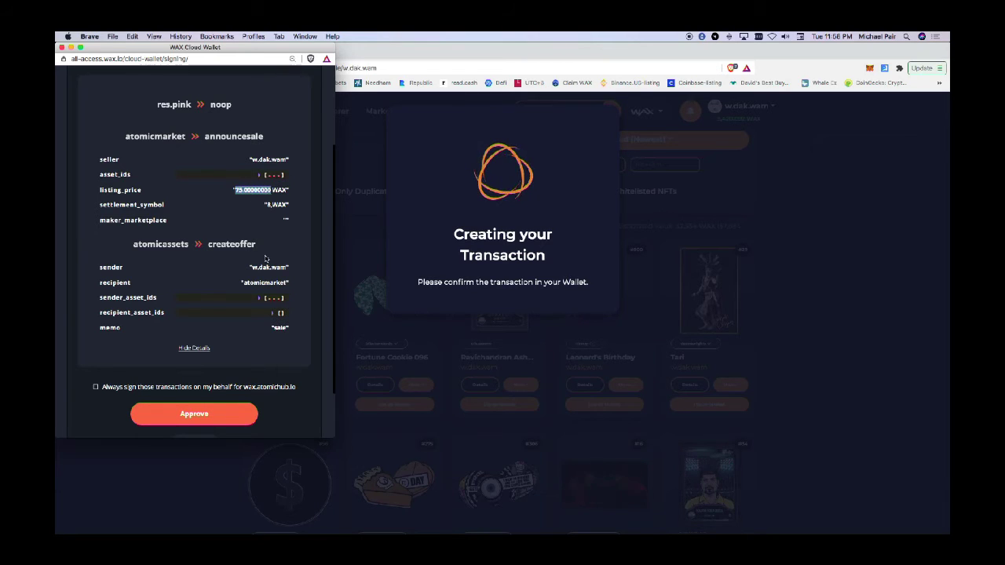
{"action": "left_click", "coordinate": [186, 420]}
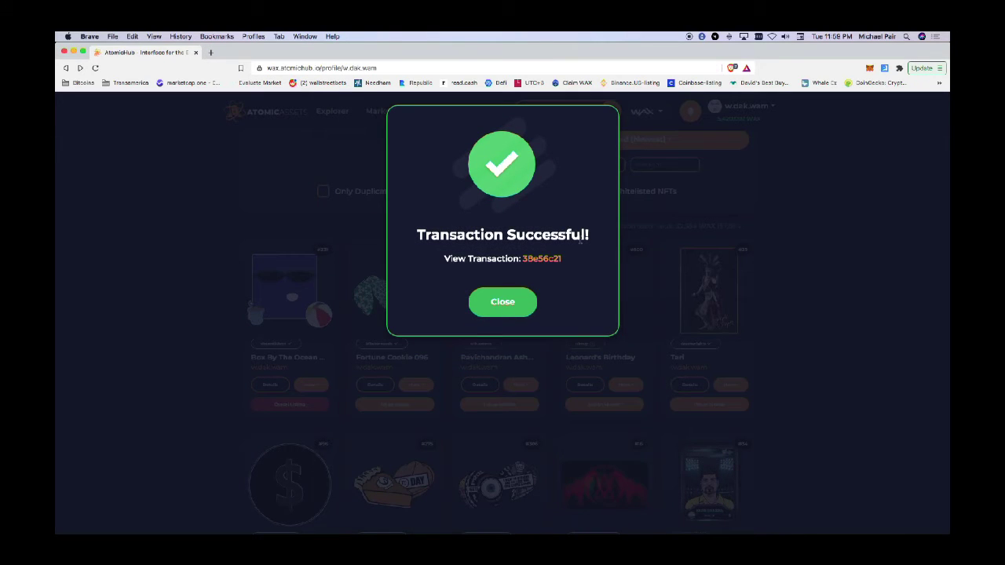
{"action": "left_click", "coordinate": [514, 308]}
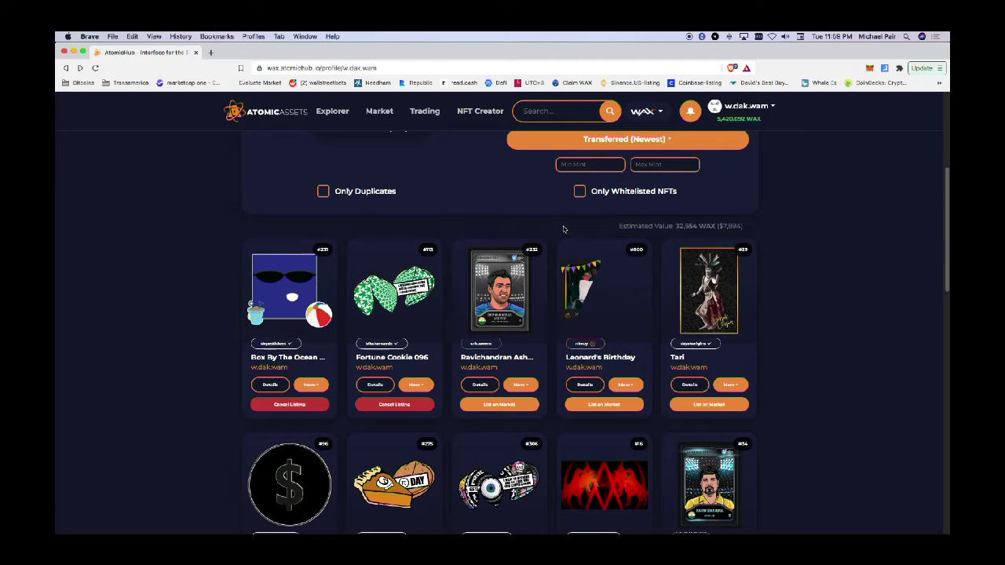
Open the purchase summary for the Chun-Li (Pwr: 1) card on the market and check its mint number and existing supply
{"action": "scroll", "coordinate": [563, 230], "scroll_direction": "up", "scroll_amount": 5}
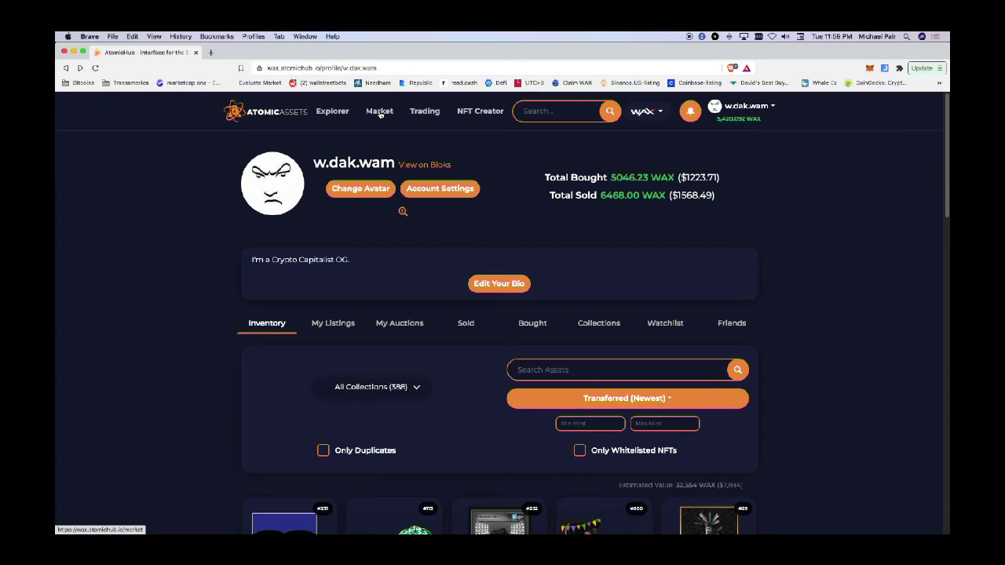
{"action": "left_click", "coordinate": [380, 114]}
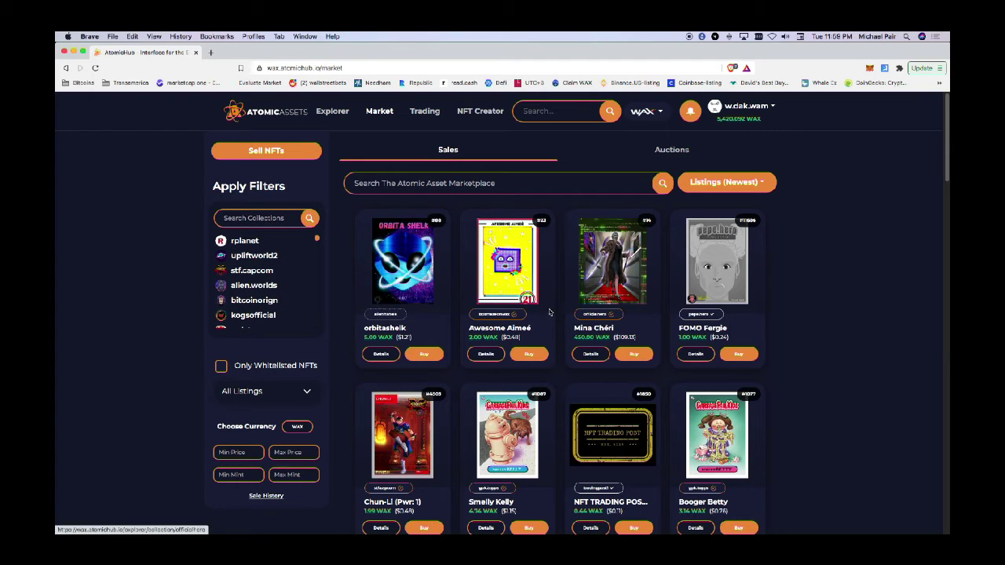
{"action": "scroll", "coordinate": [503, 278], "scroll_direction": "down", "scroll_amount": 3}
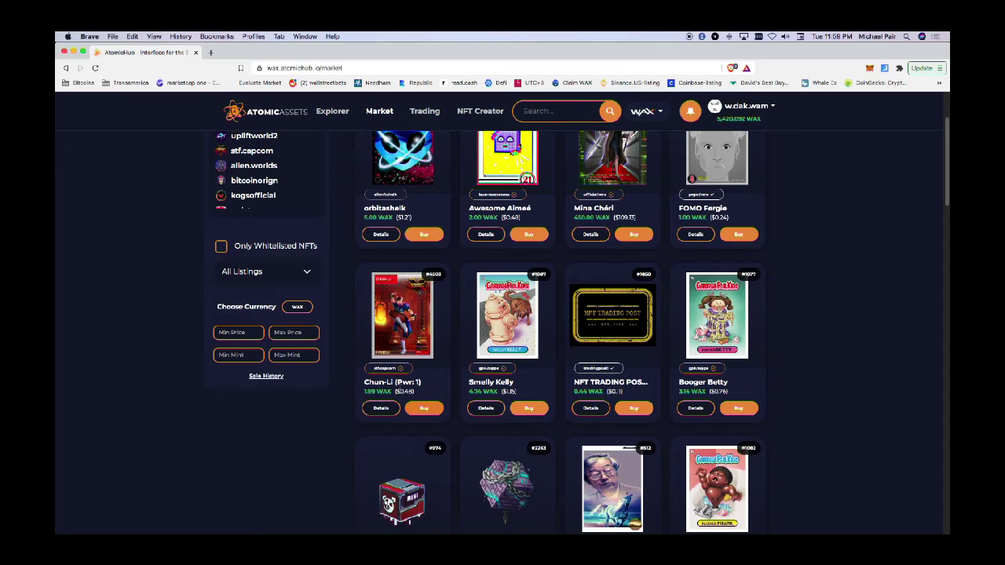
{"action": "left_click", "coordinate": [421, 409]}
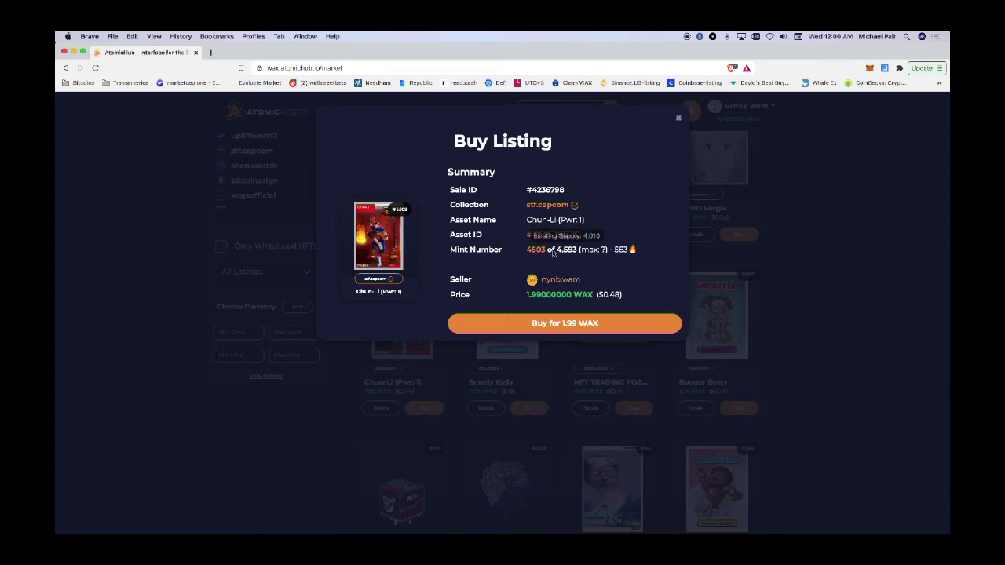
{"action": "mouse_move", "coordinate": [535, 254]}
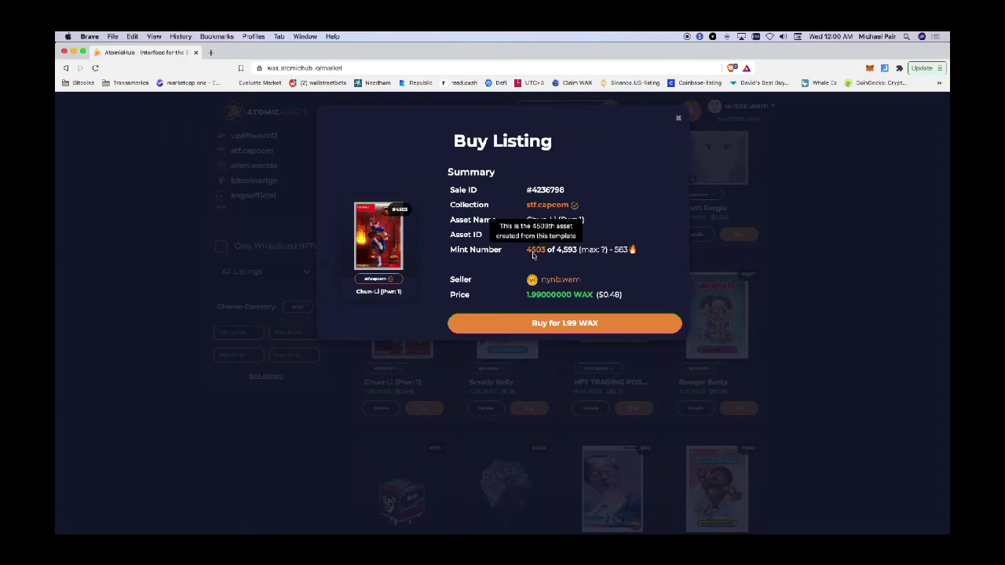
{"action": "mouse_move", "coordinate": [565, 254]}
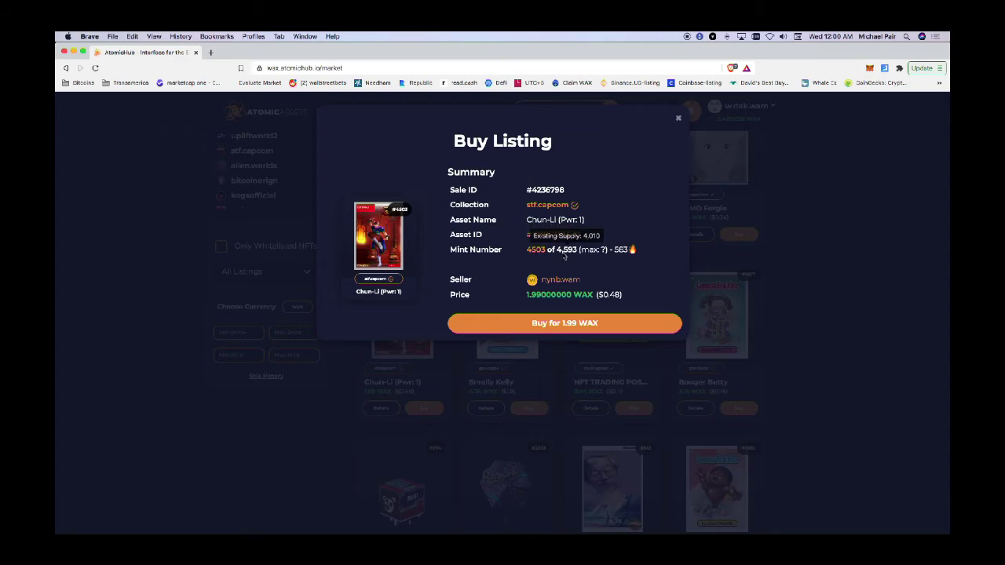
Buy the Chun-Li (Pwr: 1) card for 1.99 WAX and approve the purchase in the WAX Cloud Wallet
{"action": "left_click", "coordinate": [573, 325]}
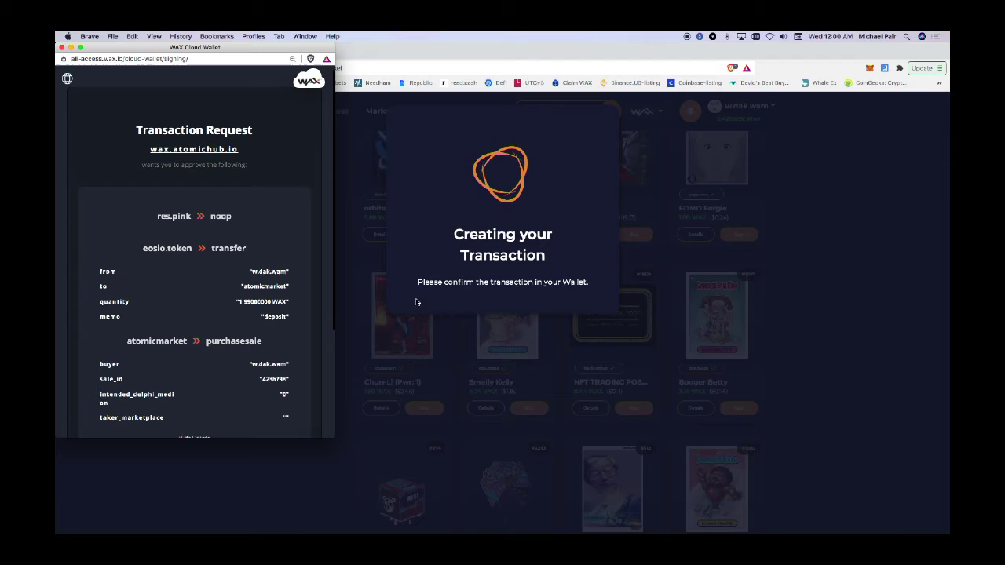
{"action": "scroll", "coordinate": [255, 249], "scroll_direction": "down", "scroll_amount": 5}
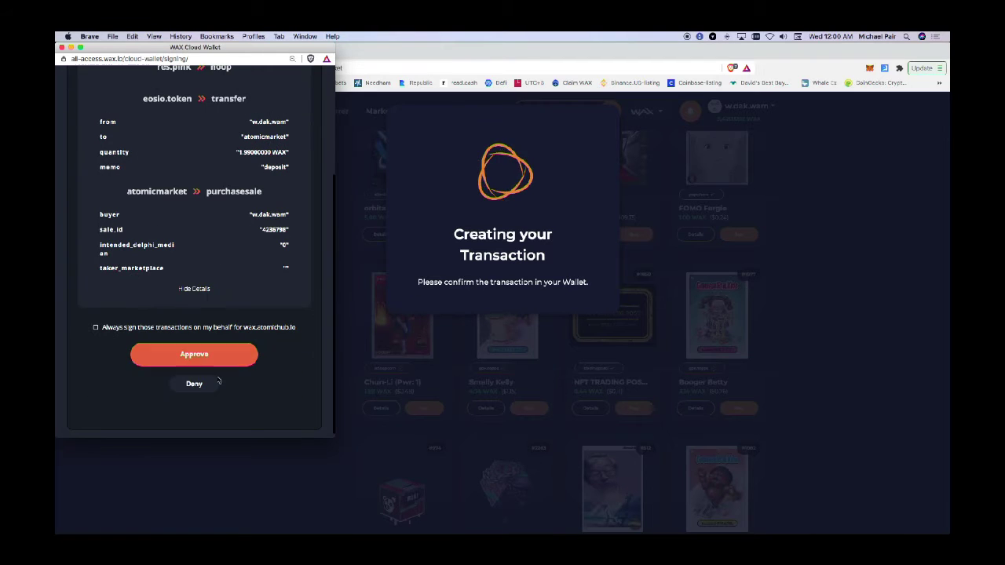
{"action": "left_click", "coordinate": [196, 355]}
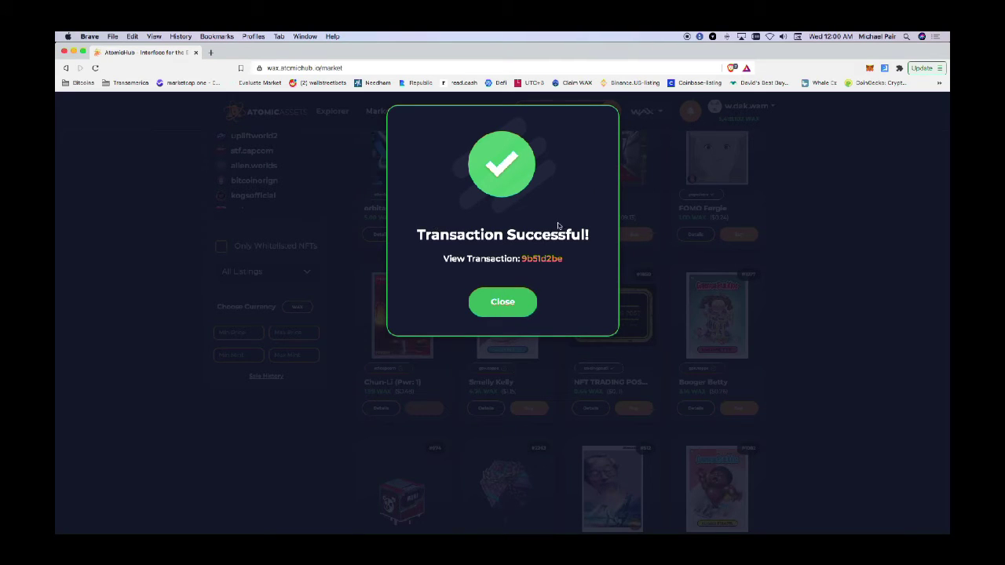
{"action": "left_click", "coordinate": [509, 305]}
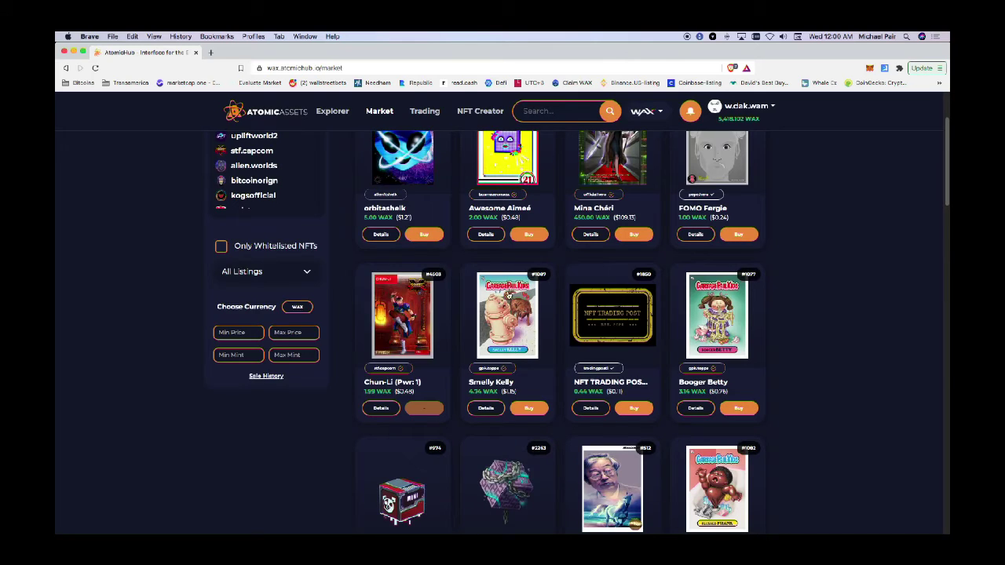
Find the purchased Chun-Li (Pwr: 1) card in the inventory and view its asset details
{"action": "scroll", "coordinate": [812, 232], "scroll_direction": "up", "scroll_amount": 3}
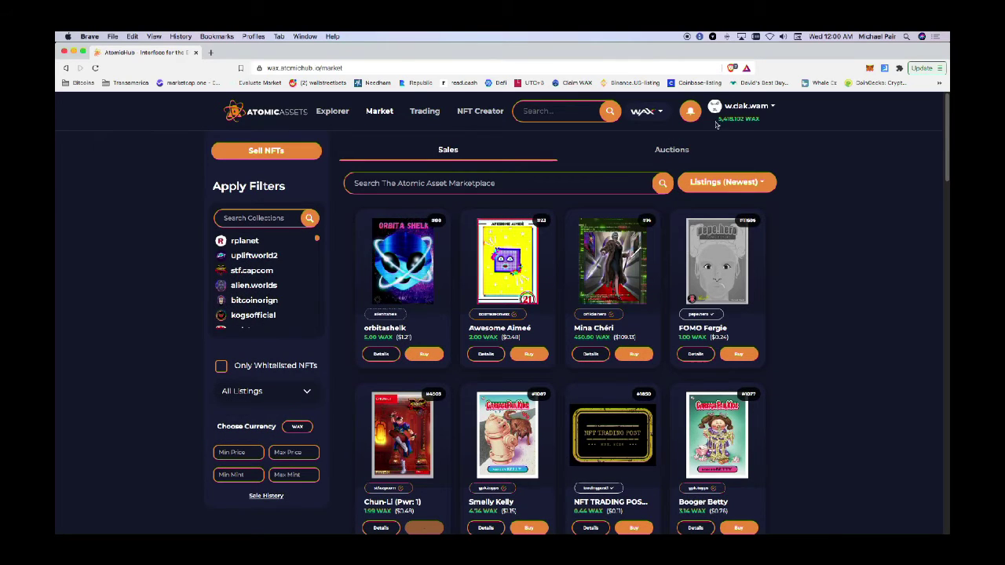
{"action": "left_click", "coordinate": [737, 108]}
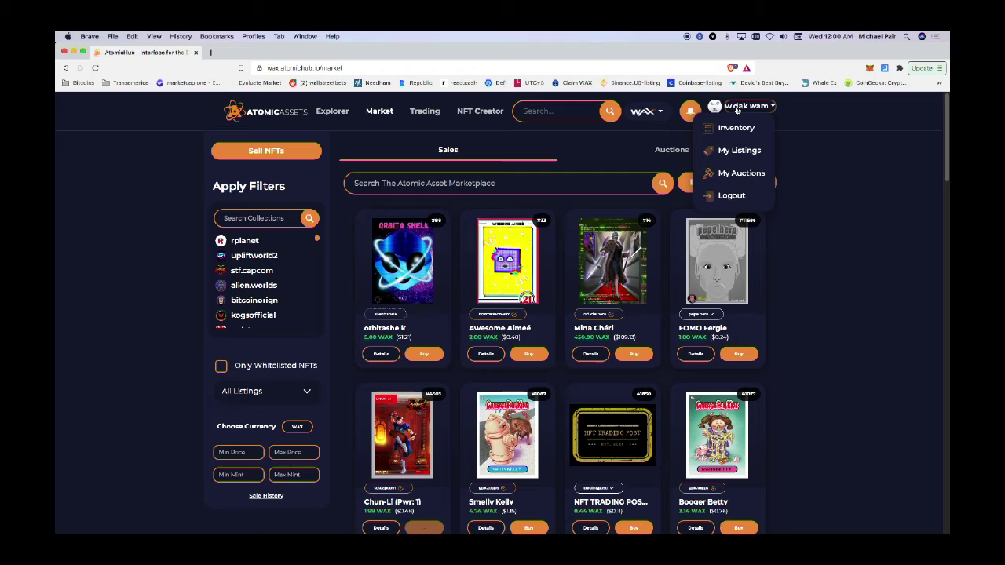
{"action": "left_click", "coordinate": [734, 127]}
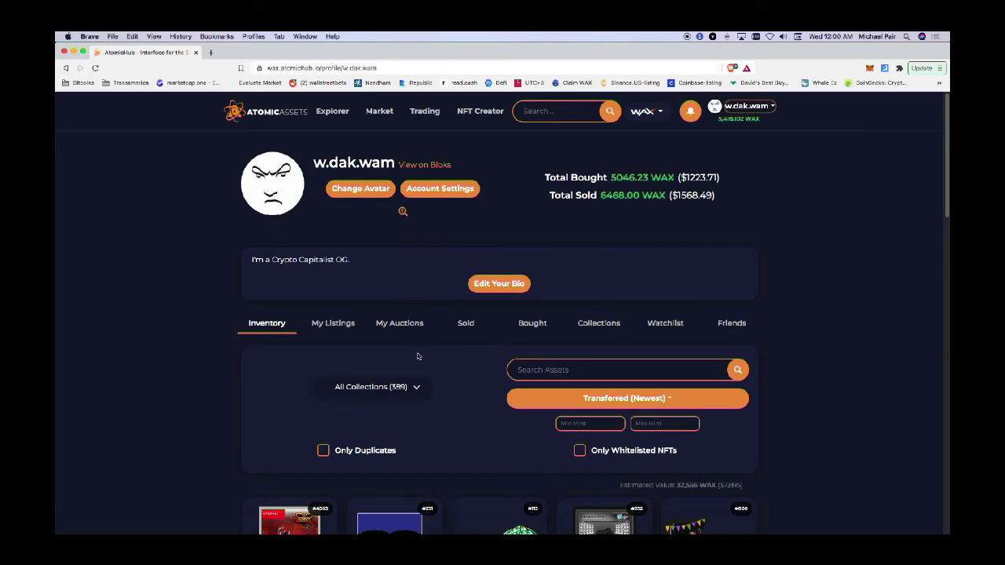
{"action": "scroll", "coordinate": [418, 357], "scroll_direction": "down", "scroll_amount": 4}
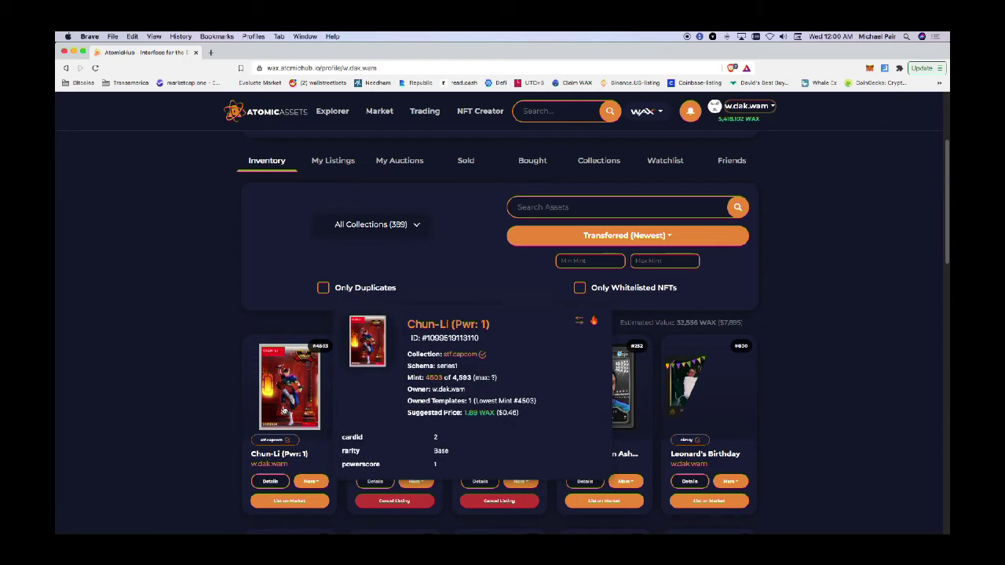
{"action": "left_click", "coordinate": [284, 410]}
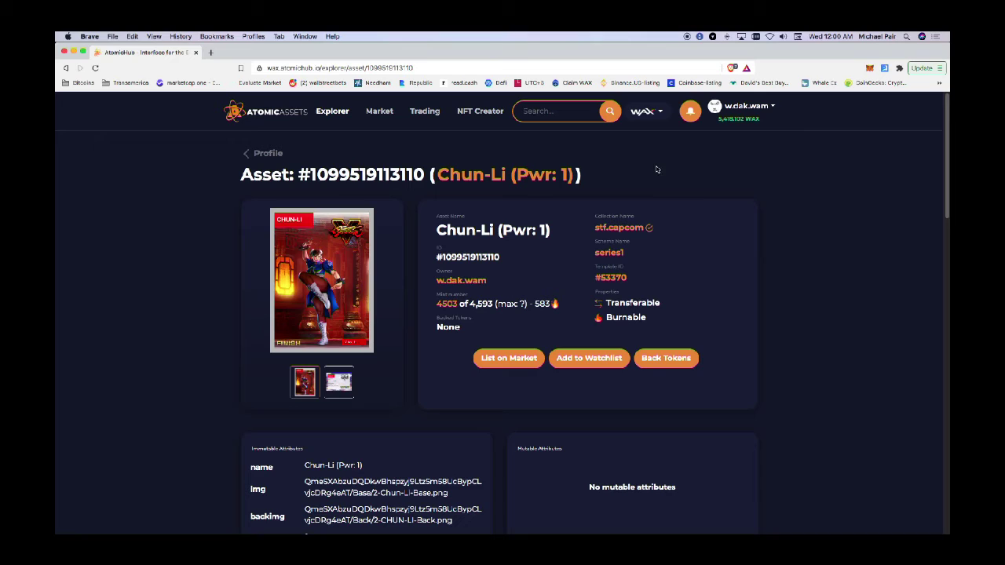
Go back to the profile's friends list and open the account of the last friend shown
{"action": "left_click", "coordinate": [740, 114]}
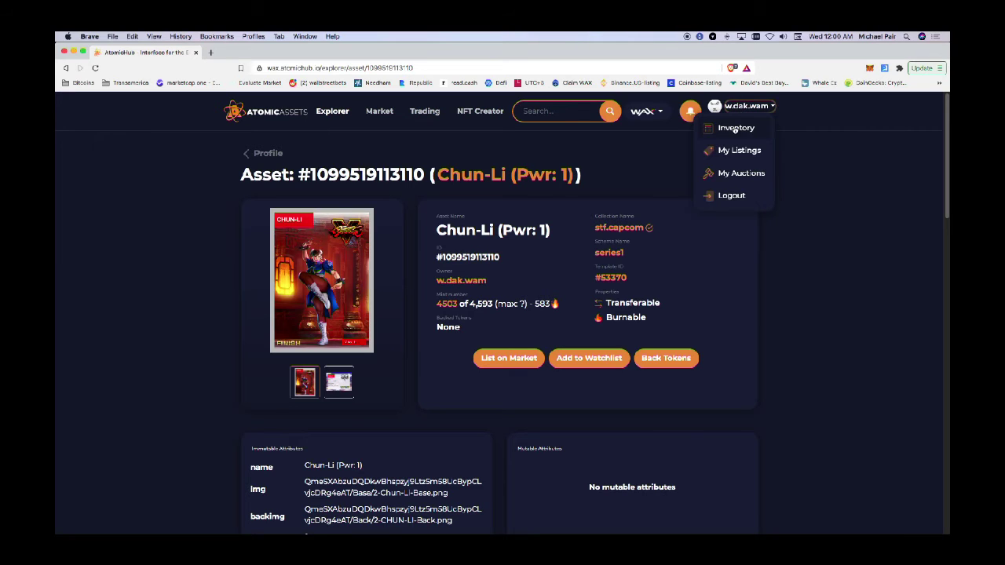
{"action": "left_click", "coordinate": [734, 129]}
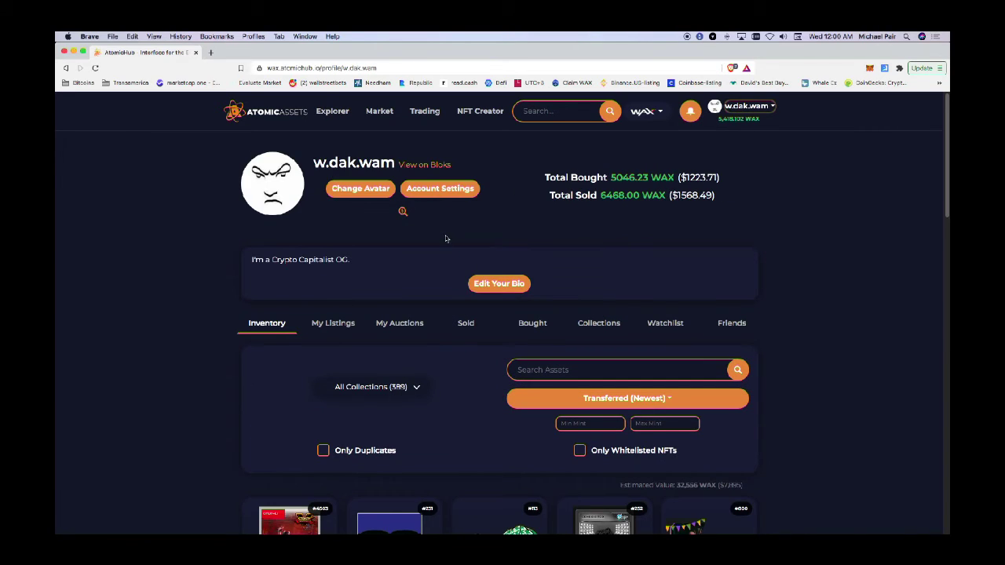
{"action": "left_click", "coordinate": [733, 324]}
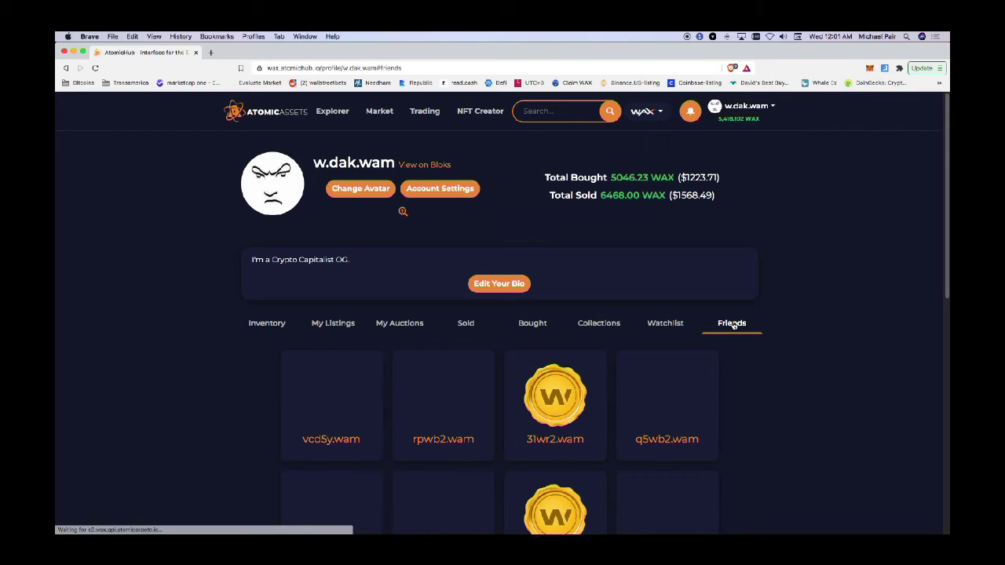
{"action": "scroll", "coordinate": [389, 354], "scroll_direction": "down", "scroll_amount": 8}
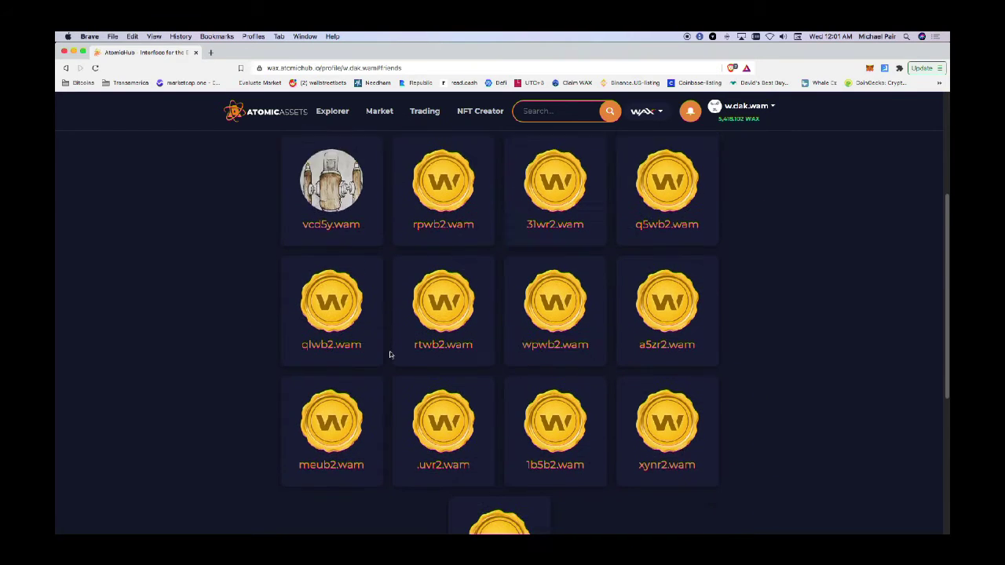
{"action": "scroll", "coordinate": [389, 356], "scroll_direction": "down", "scroll_amount": 1}
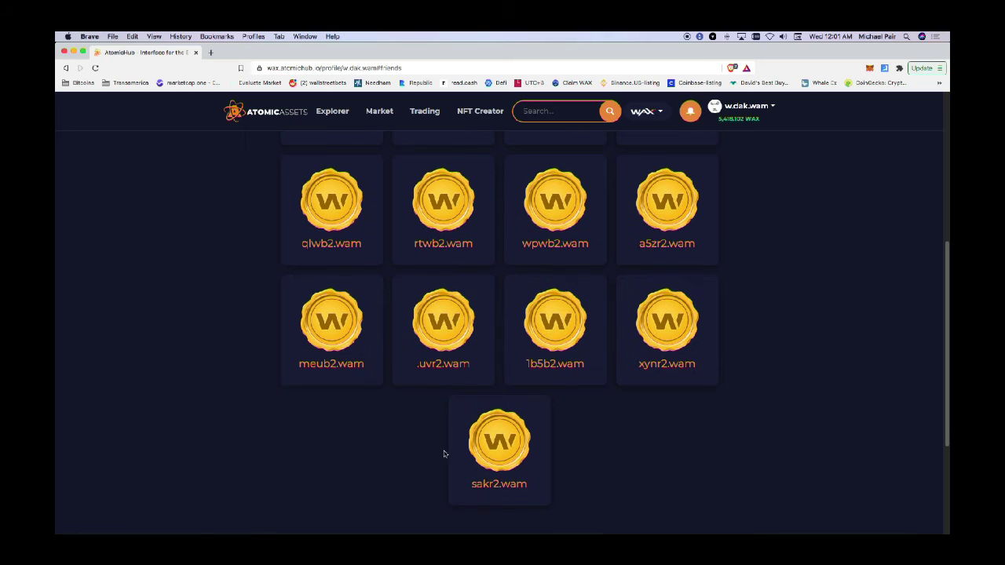
{"action": "left_click", "coordinate": [512, 447]}
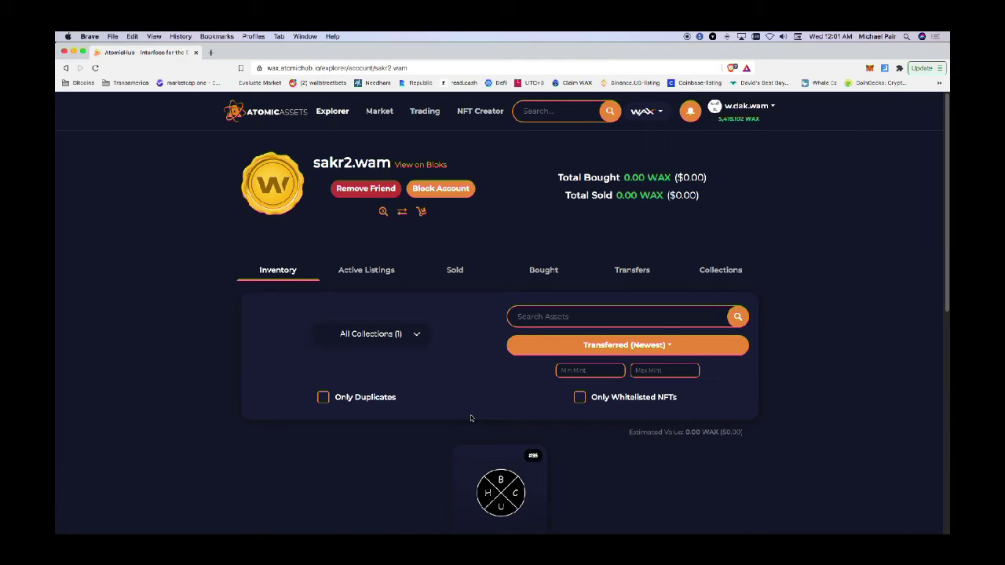
Check the friend's inventory and account name, and open a new NFT transfer addressed to that account
{"action": "scroll", "coordinate": [427, 338], "scroll_direction": "down", "scroll_amount": 2}
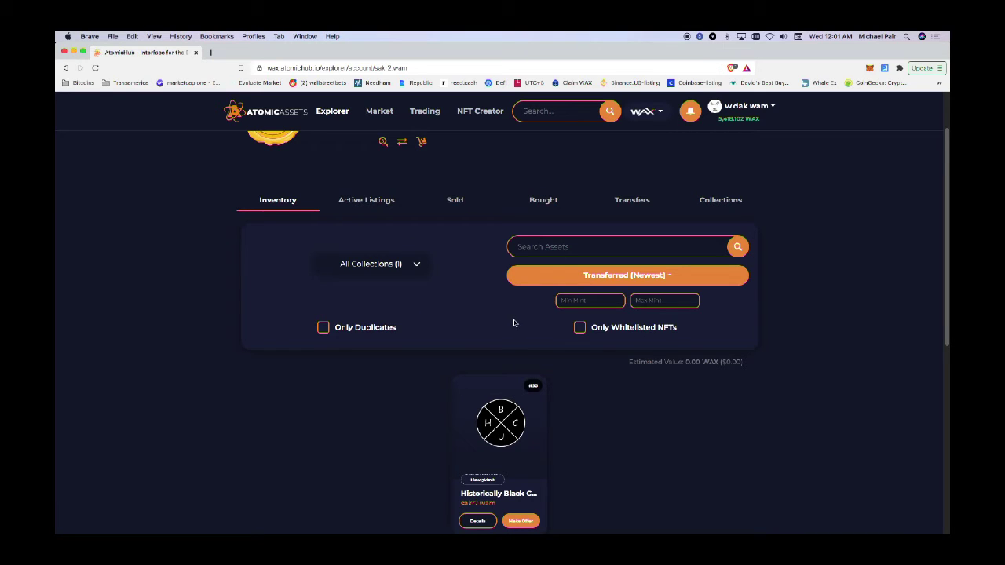
{"action": "scroll", "coordinate": [523, 308], "scroll_direction": "up", "scroll_amount": 2}
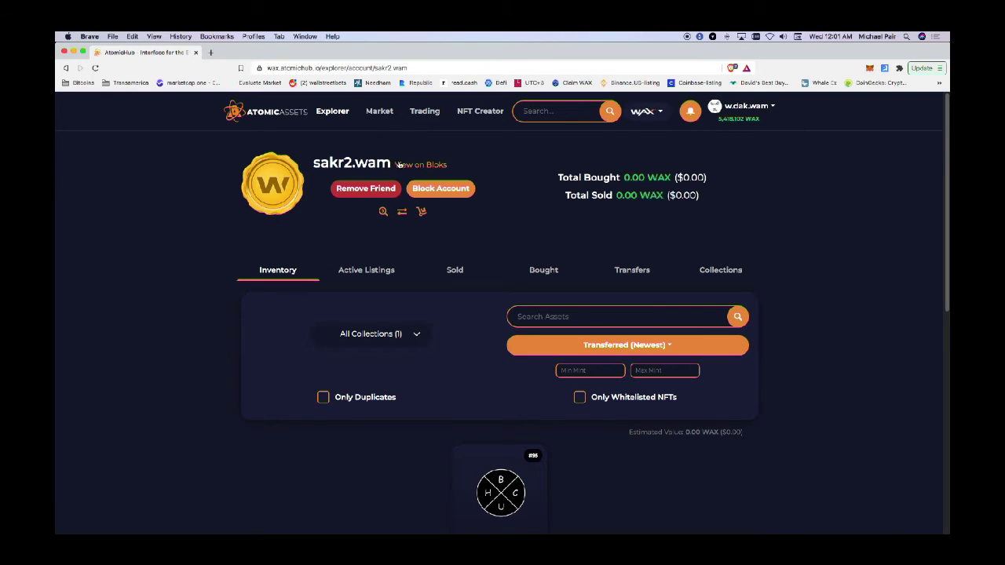
{"action": "mouse_move", "coordinate": [398, 165]}
{"action": "left_mouse_down"}
{"action": "mouse_move", "coordinate": [312, 165]}
{"action": "mouse_move", "coordinate": [390, 162]}
{"action": "left_mouse_up"}
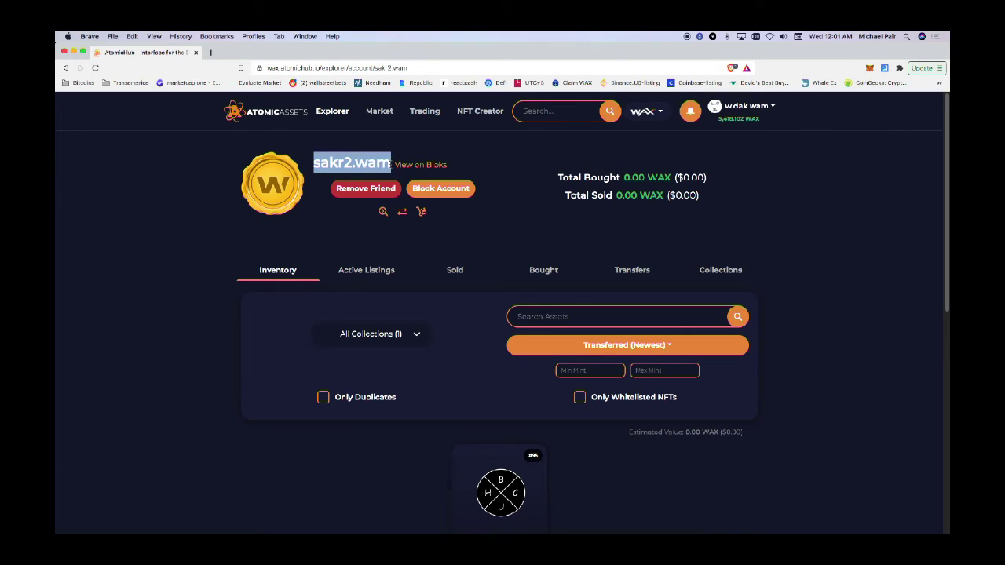
{"action": "left_click", "coordinate": [343, 232]}
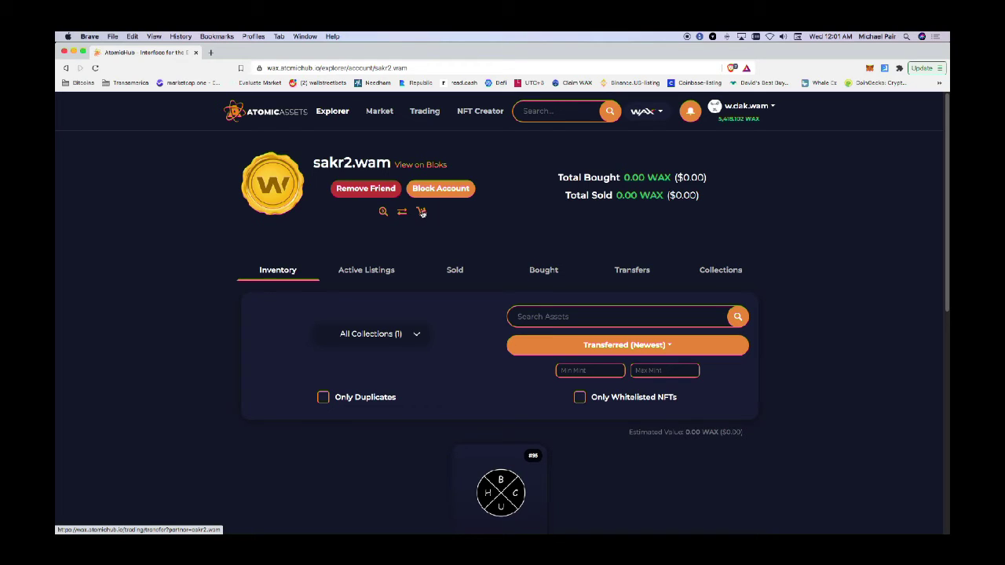
{"action": "left_click", "coordinate": [422, 212]}
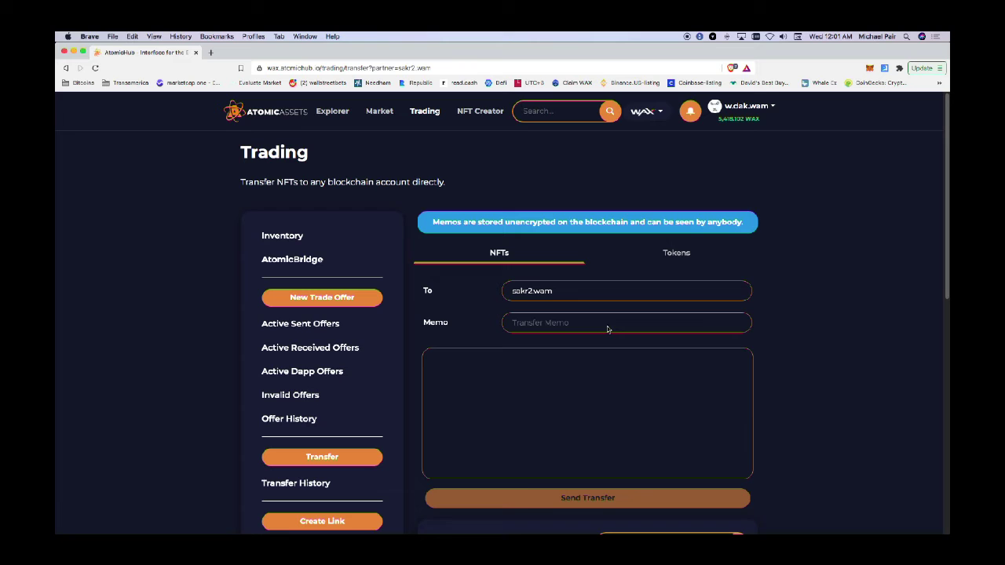
Add the Box By The Ocean Sticker from the asset list to the transfer
{"action": "scroll", "coordinate": [542, 318], "scroll_direction": "down", "scroll_amount": 5}
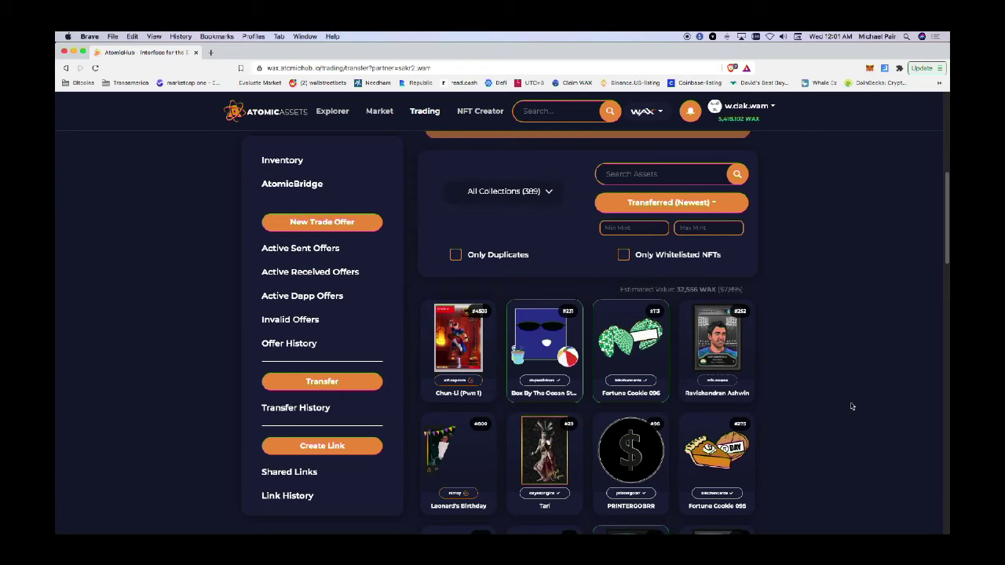
{"action": "scroll", "coordinate": [688, 384], "scroll_direction": "down", "scroll_amount": 3}
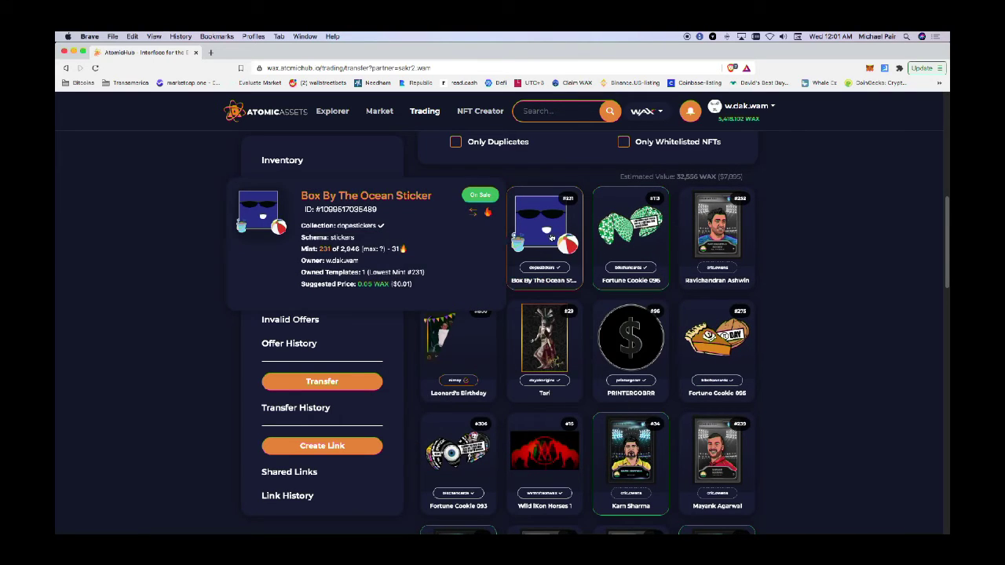
{"action": "left_click", "coordinate": [554, 236]}
{"action": "scroll", "coordinate": [554, 235], "scroll_direction": "up", "scroll_amount": 5}
{"action": "scroll", "coordinate": [554, 235], "scroll_direction": "up", "scroll_amount": 3}
{"action": "scroll", "coordinate": [578, 281], "scroll_direction": "down", "scroll_amount": 2}
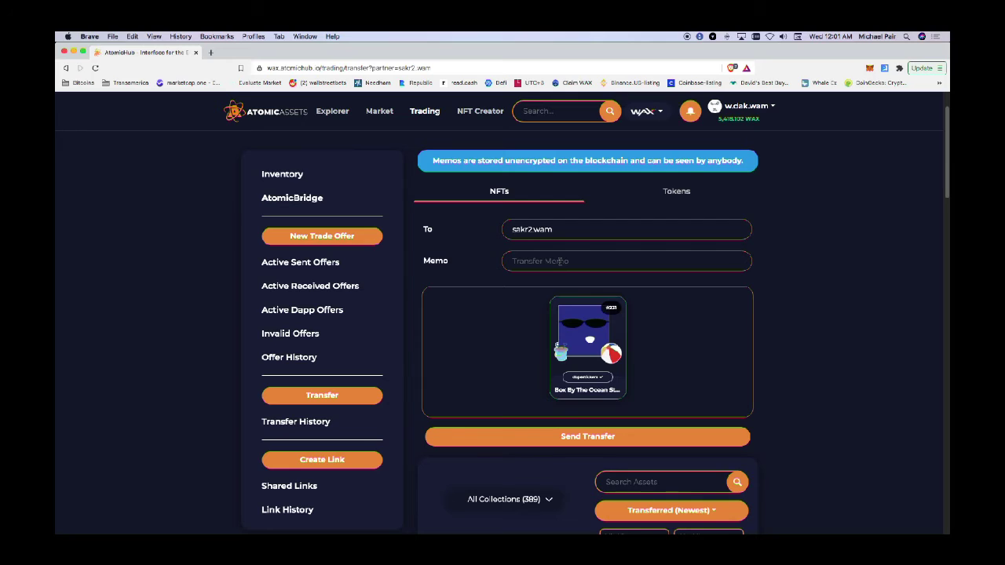
Enter "Send from me" as the transfer memo
{"action": "left_click", "coordinate": [560, 261]}
{"action": "scroll", "coordinate": [559, 293], "scroll_direction": "down", "scroll_amount": 1}
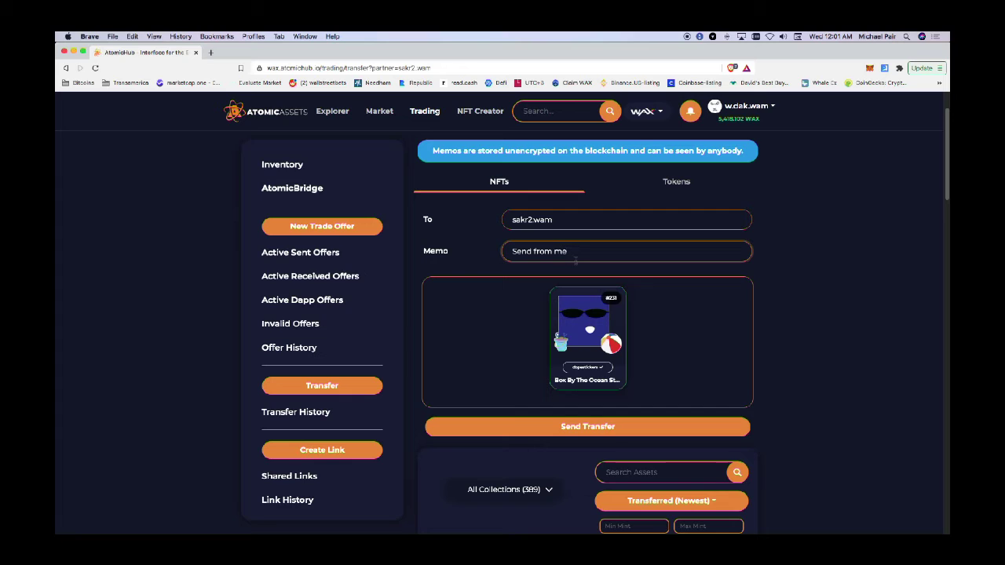
{"action": "scroll", "coordinate": [684, 307], "scroll_direction": "down", "scroll_amount": 3}
{"action": "scroll", "coordinate": [606, 293], "scroll_direction": "up", "scroll_amount": 4}
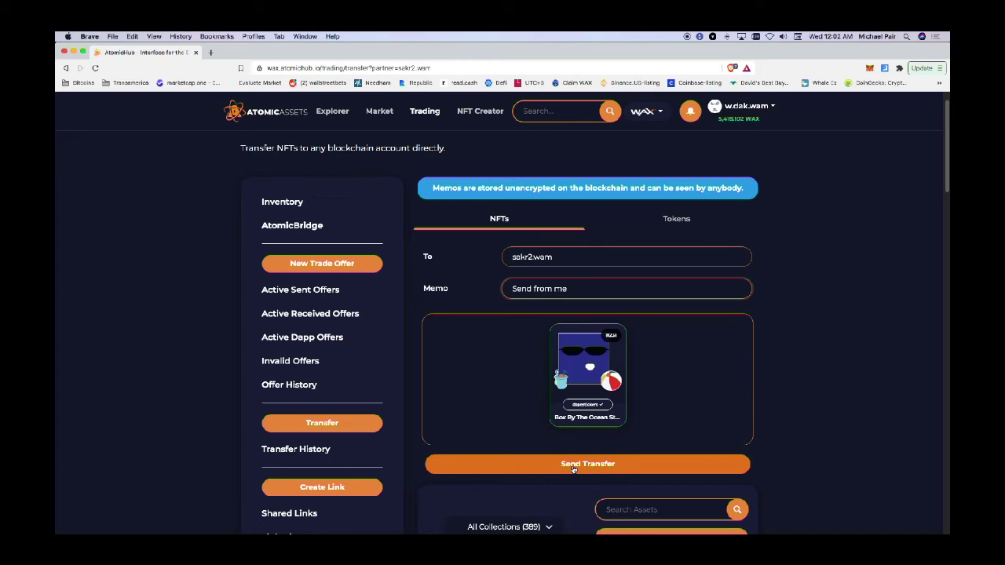
Send and confirm the transfer, check its recipient in the WAX Cloud Wallet, approve it, and dismiss the result message
{"action": "left_click", "coordinate": [574, 465]}
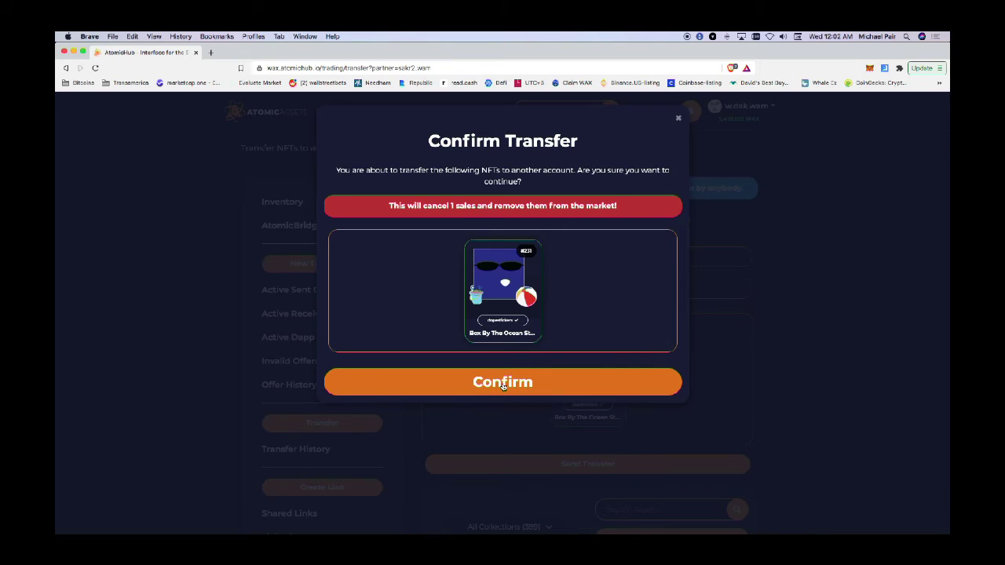
{"action": "left_click", "coordinate": [504, 385]}
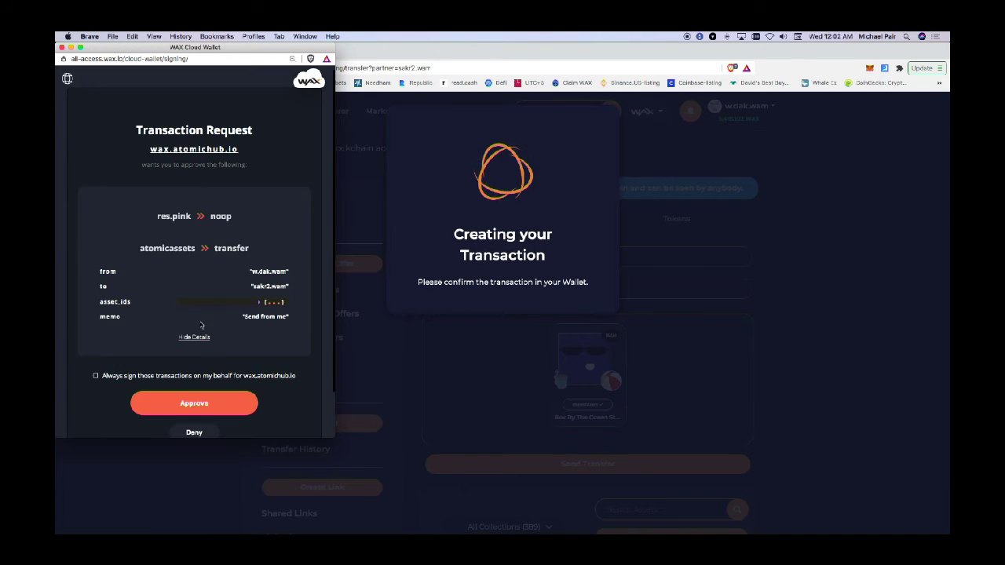
{"action": "scroll", "coordinate": [227, 265], "scroll_direction": "down", "scroll_amount": 2}
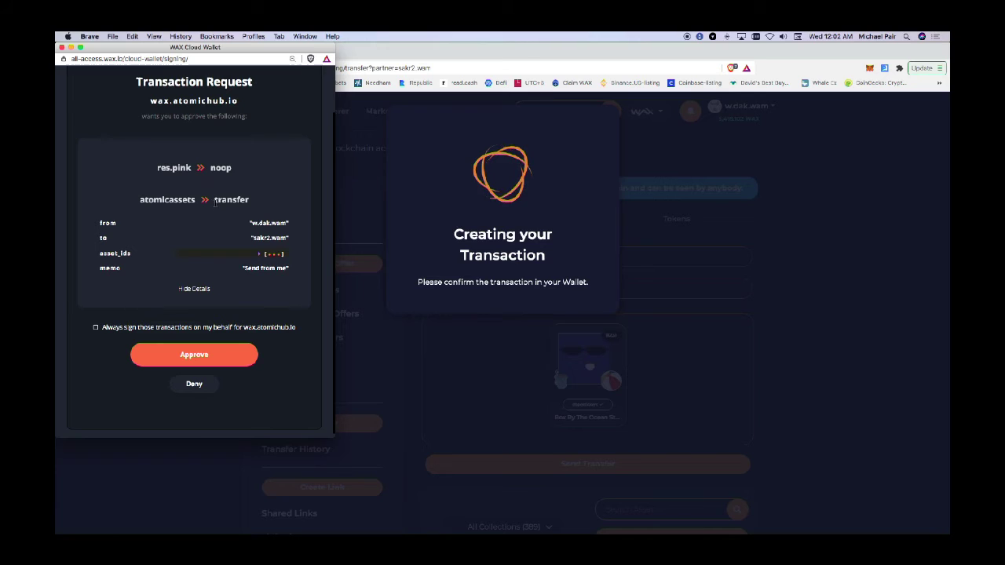
{"action": "left_click_drag", "start_coordinate": [215, 202], "coordinate": [289, 238]}
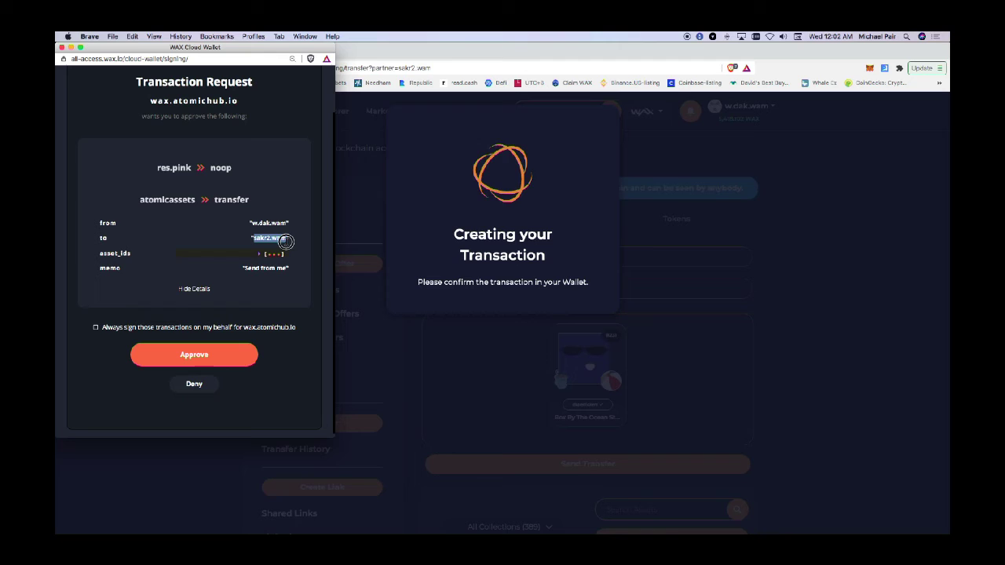
{"action": "left_click", "coordinate": [189, 359]}
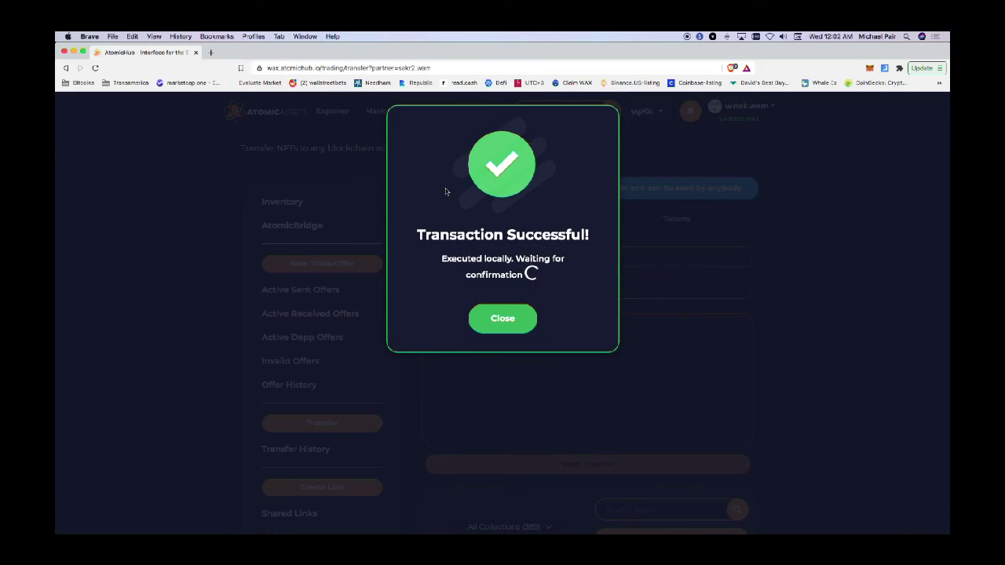
{"action": "left_click", "coordinate": [503, 306]}
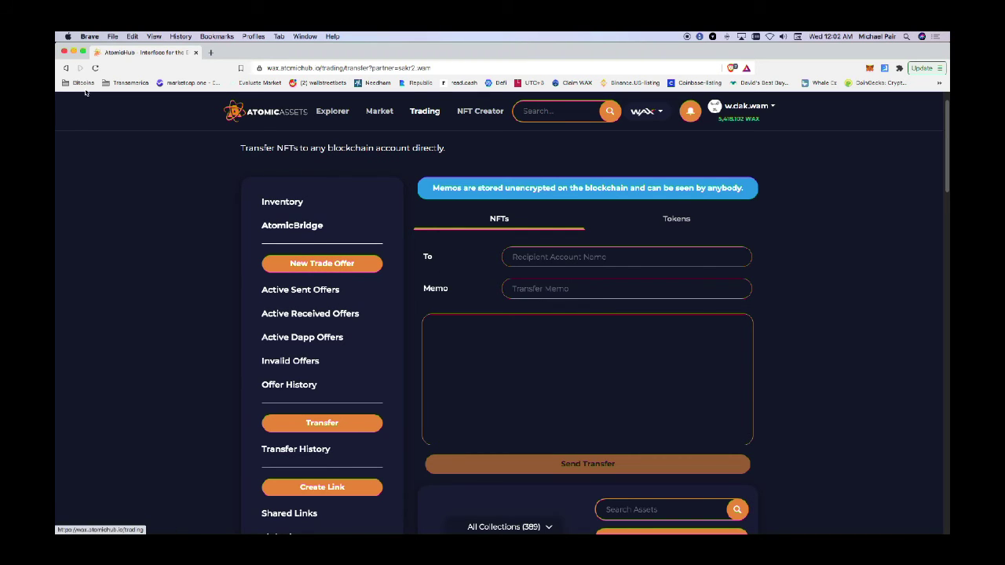
Start a new trade offer from the friend's account page and add the Bubble Dance Promo NFT to the own side
{"action": "left_click", "coordinate": [66, 68]}
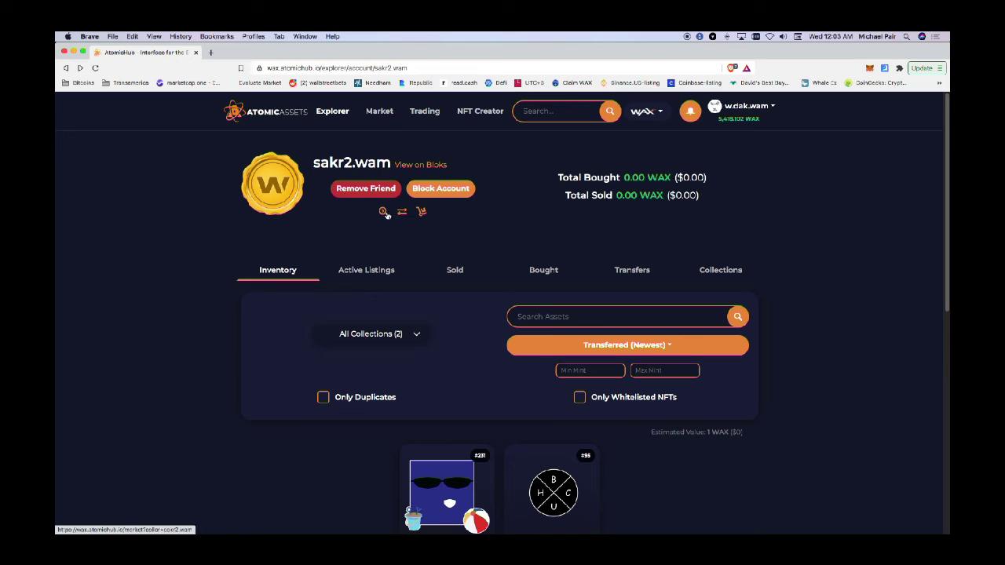
{"action": "left_click", "coordinate": [402, 214]}
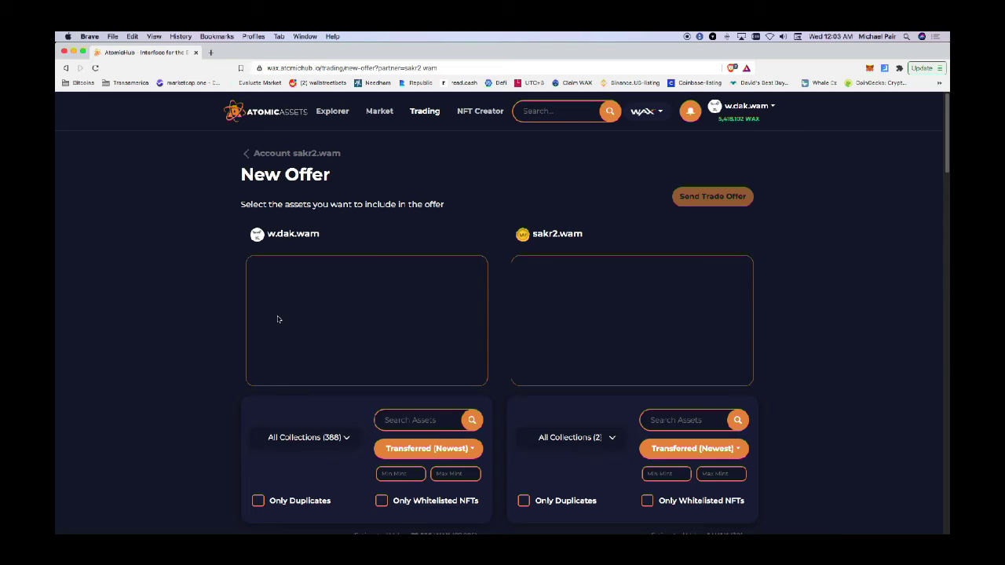
{"action": "scroll", "coordinate": [302, 374], "scroll_direction": "down", "scroll_amount": 5}
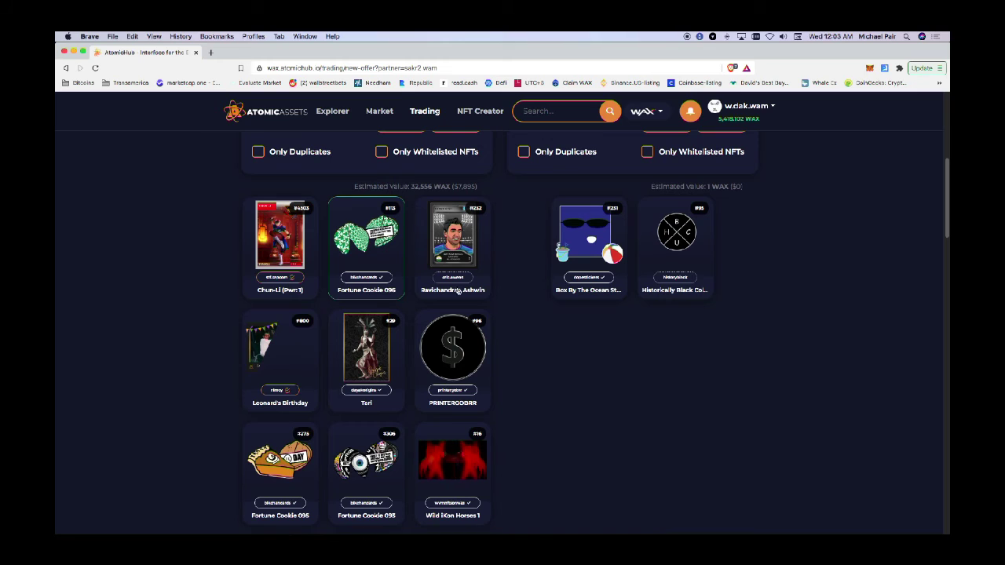
{"action": "scroll", "coordinate": [235, 496], "scroll_direction": "down", "scroll_amount": 3}
{"action": "scroll", "coordinate": [306, 265], "scroll_direction": "down", "scroll_amount": 1}
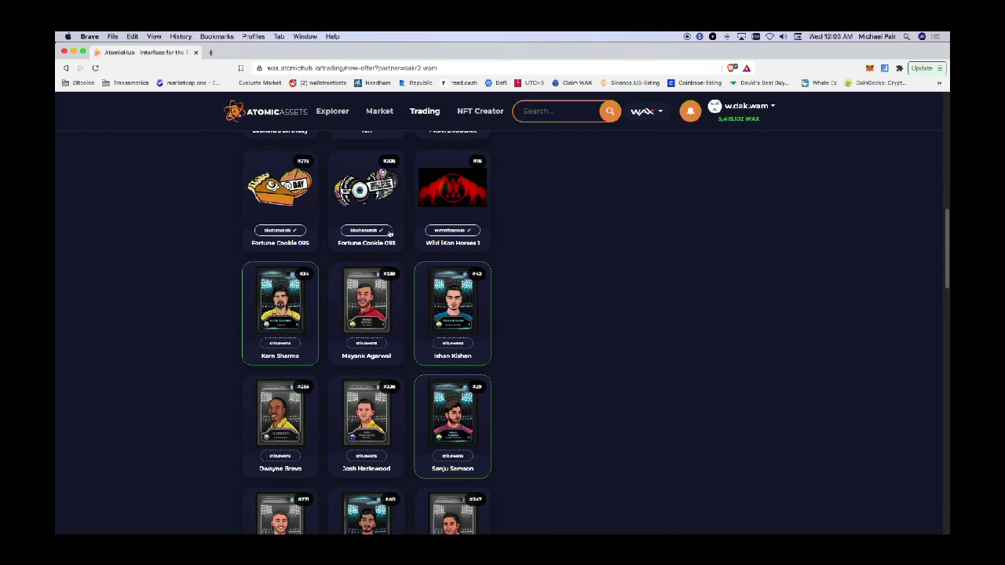
{"action": "scroll", "coordinate": [306, 265], "scroll_direction": "down", "scroll_amount": 3}
{"action": "scroll", "coordinate": [307, 265], "scroll_direction": "down", "scroll_amount": 11}
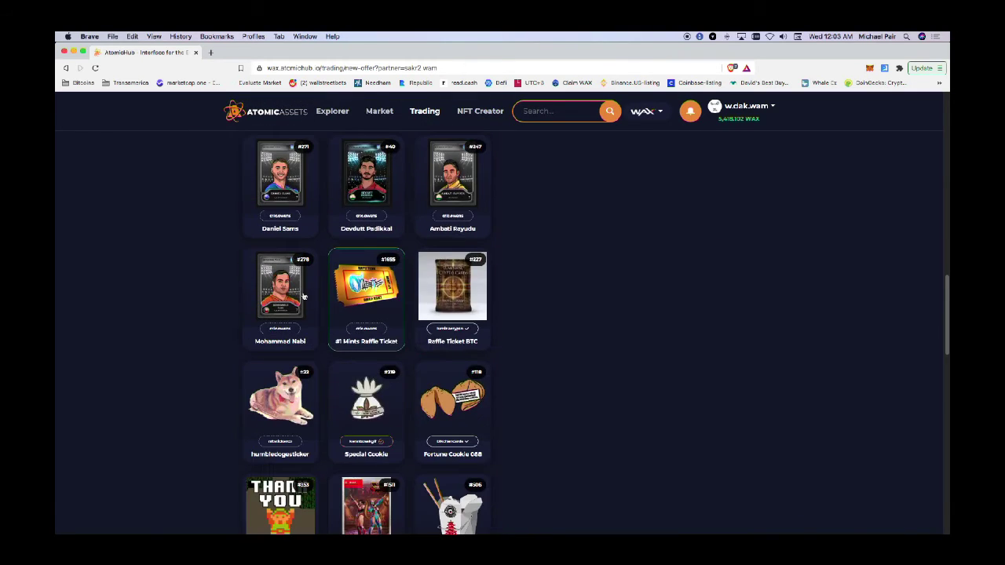
{"action": "scroll", "coordinate": [303, 296], "scroll_direction": "down", "scroll_amount": 2}
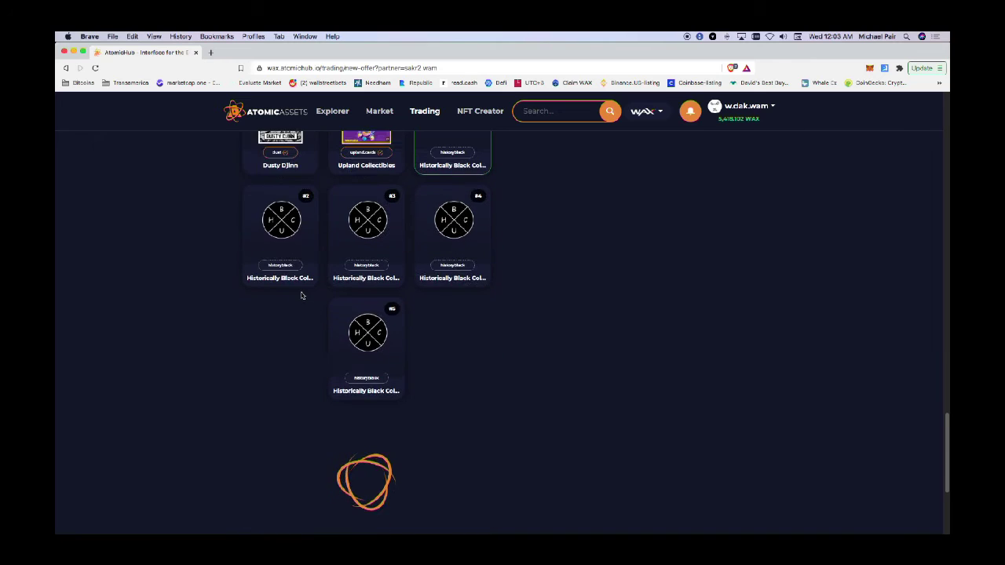
{"action": "scroll", "coordinate": [303, 295], "scroll_direction": "down", "scroll_amount": 1}
{"action": "scroll", "coordinate": [303, 295], "scroll_direction": "up", "scroll_amount": 1}
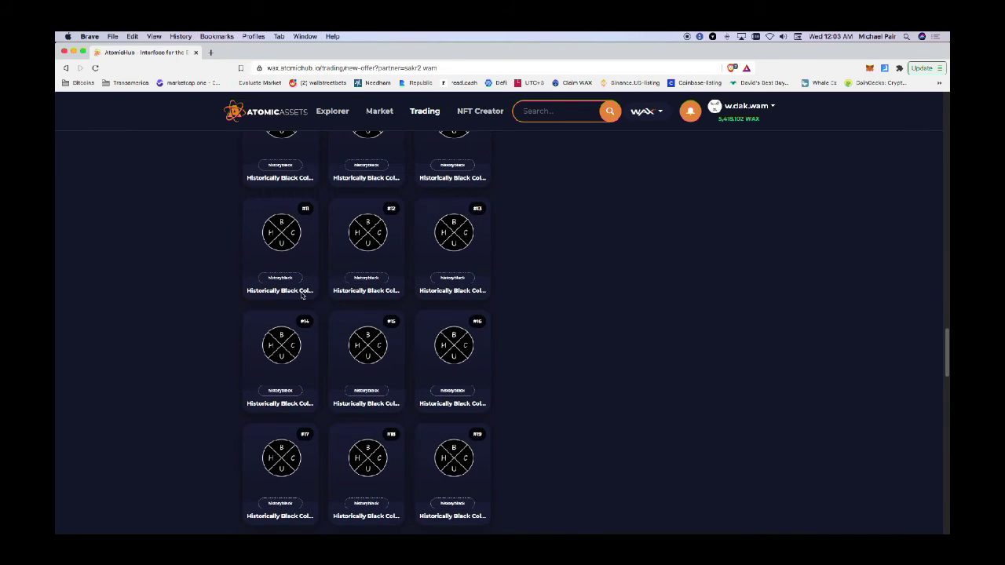
{"action": "scroll", "coordinate": [301, 296], "scroll_direction": "down", "scroll_amount": 12}
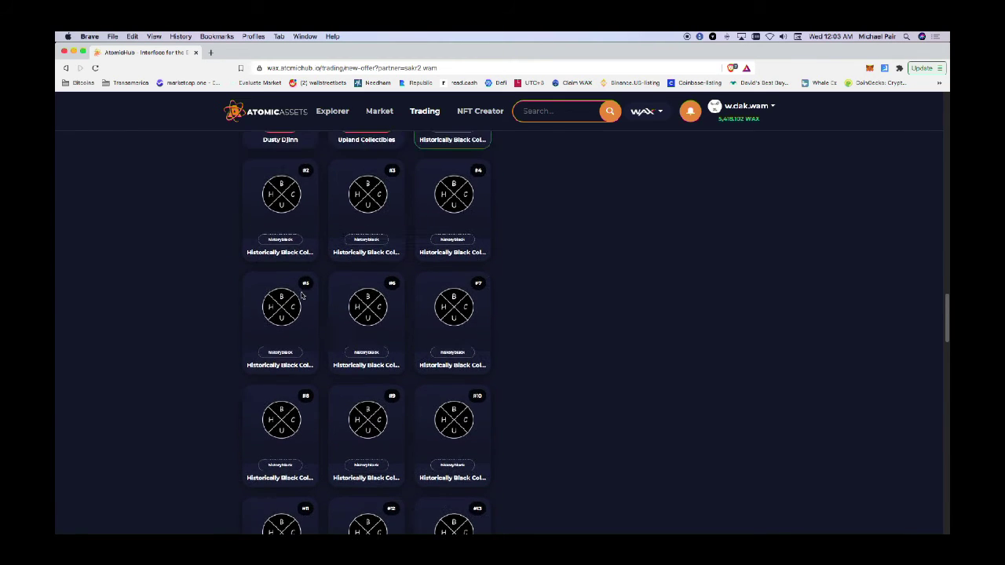
{"action": "scroll", "coordinate": [301, 295], "scroll_direction": "up", "scroll_amount": 10}
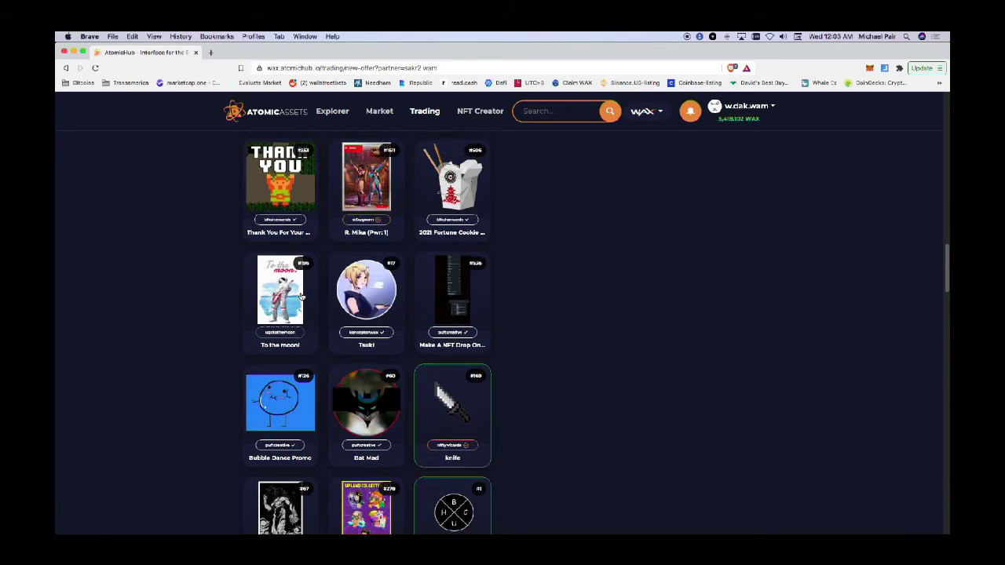
{"action": "scroll", "coordinate": [271, 409], "scroll_direction": "down", "scroll_amount": 1}
{"action": "mouse_move", "coordinate": [269, 406]}
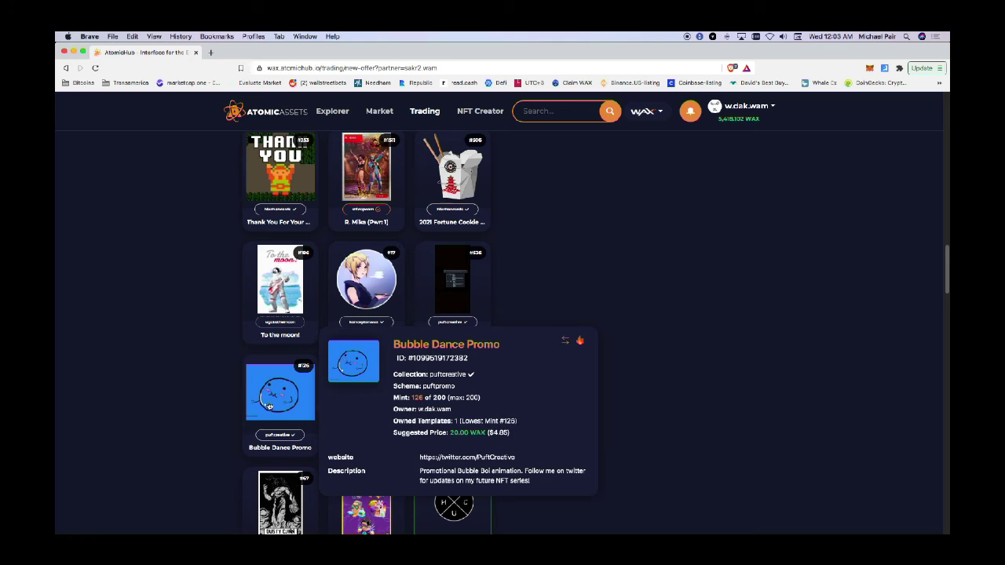
{"action": "scroll", "coordinate": [333, 328], "scroll_direction": "up", "scroll_amount": 5}
{"action": "scroll", "coordinate": [333, 329], "scroll_direction": "up", "scroll_amount": 10}
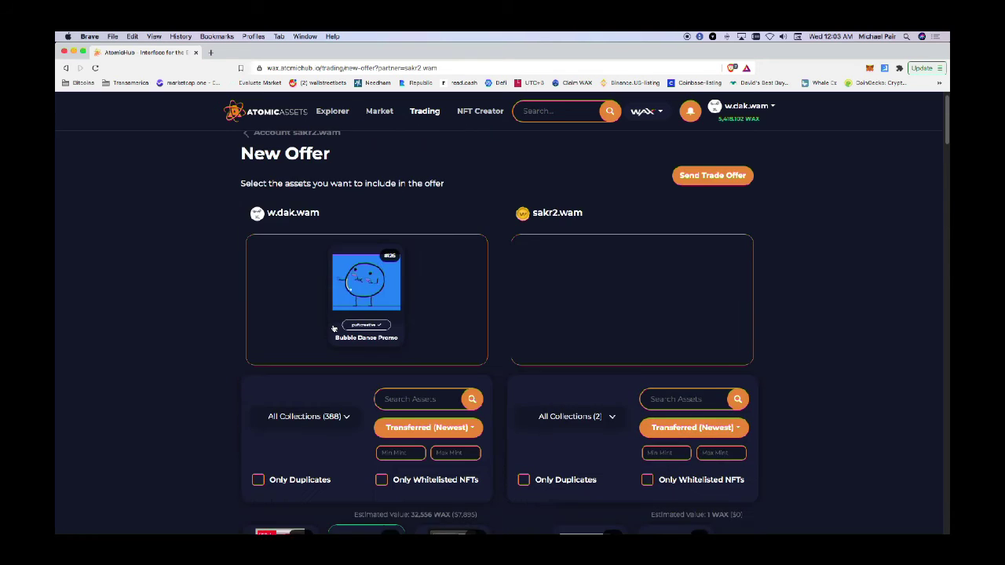
Request the Box By The Ocean Sticker from the friend's assets in the trade offer
{"action": "scroll", "coordinate": [601, 310], "scroll_direction": "down", "scroll_amount": 5}
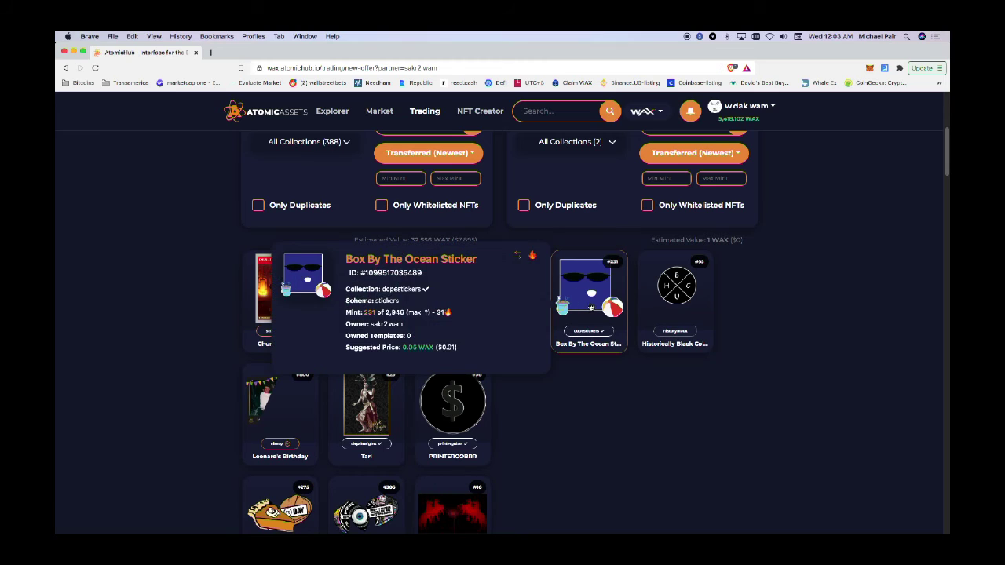
{"action": "left_click", "coordinate": [585, 310]}
{"action": "scroll", "coordinate": [788, 253], "scroll_direction": "up", "scroll_amount": 4}
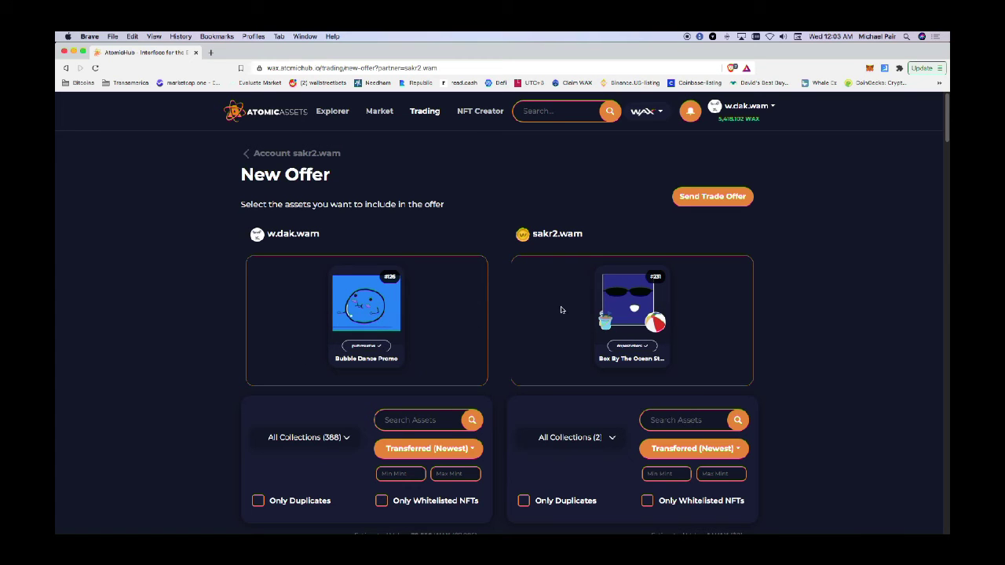
Try adding the Chun-Li (Pwr: 1) and Ravichandran Ashwin cards to the own side of the offer, and remove both again
{"action": "scroll", "coordinate": [292, 227], "scroll_direction": "down", "scroll_amount": 5}
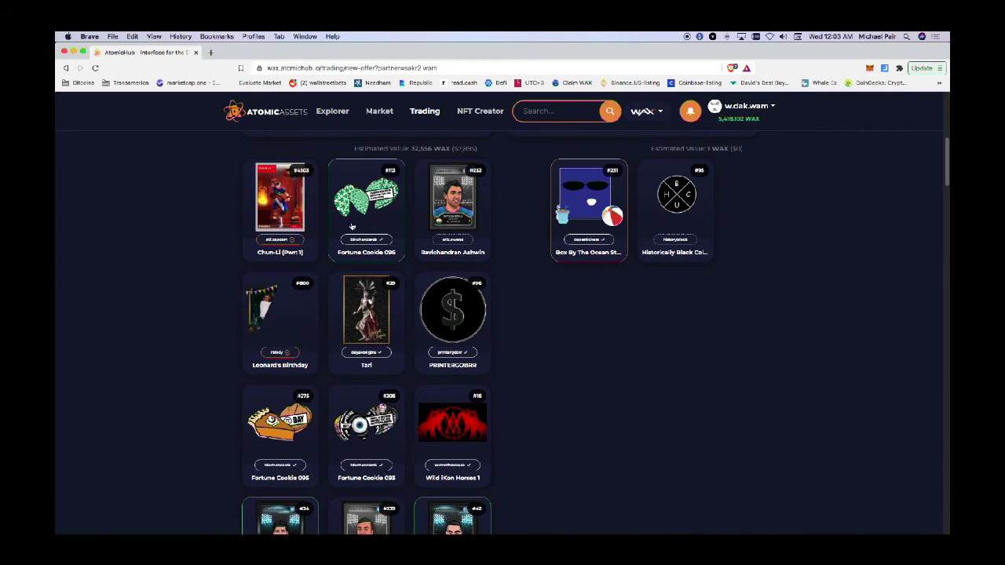
{"action": "left_click", "coordinate": [292, 227]}
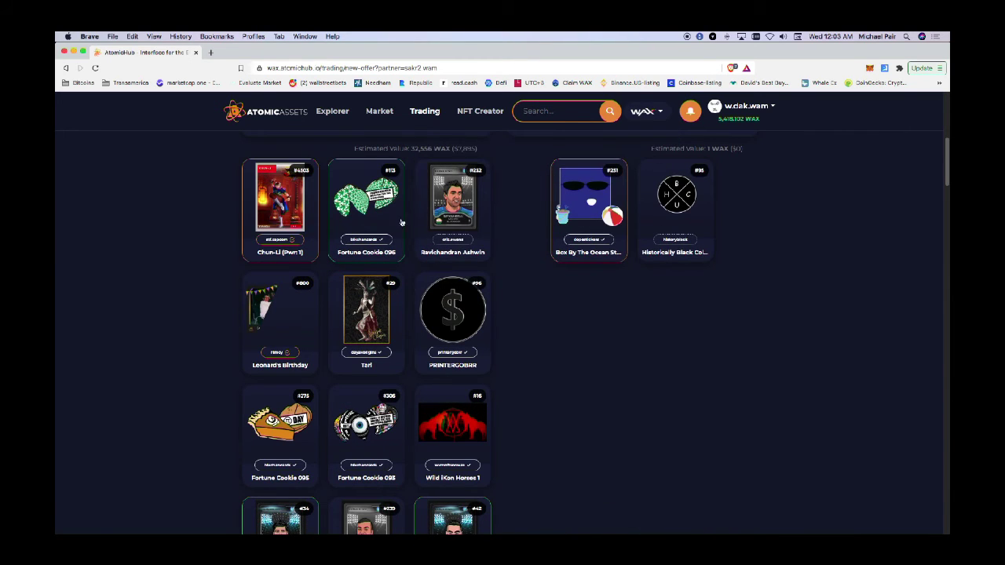
{"action": "left_click", "coordinate": [472, 228]}
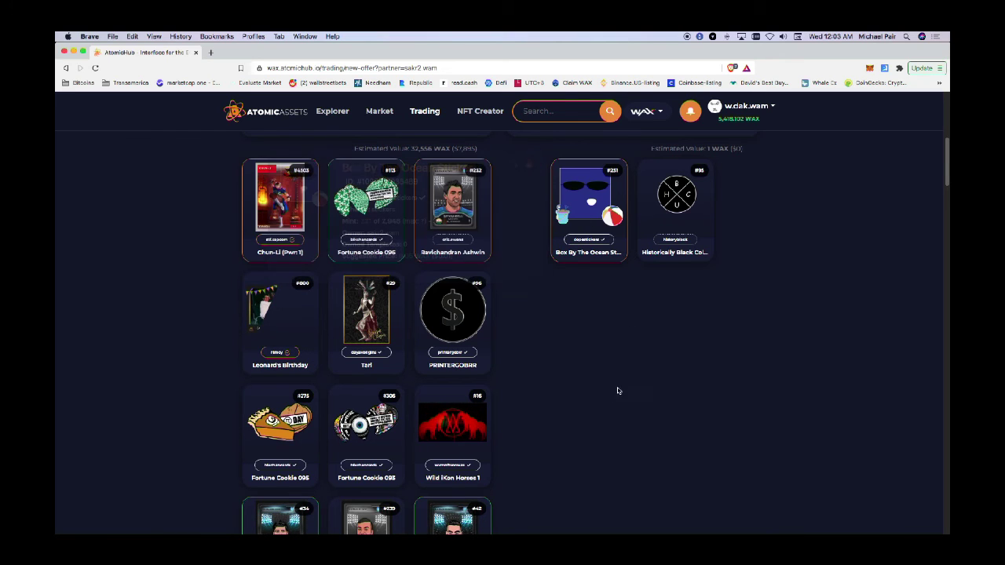
{"action": "scroll", "coordinate": [573, 330], "scroll_direction": "up", "scroll_amount": 5}
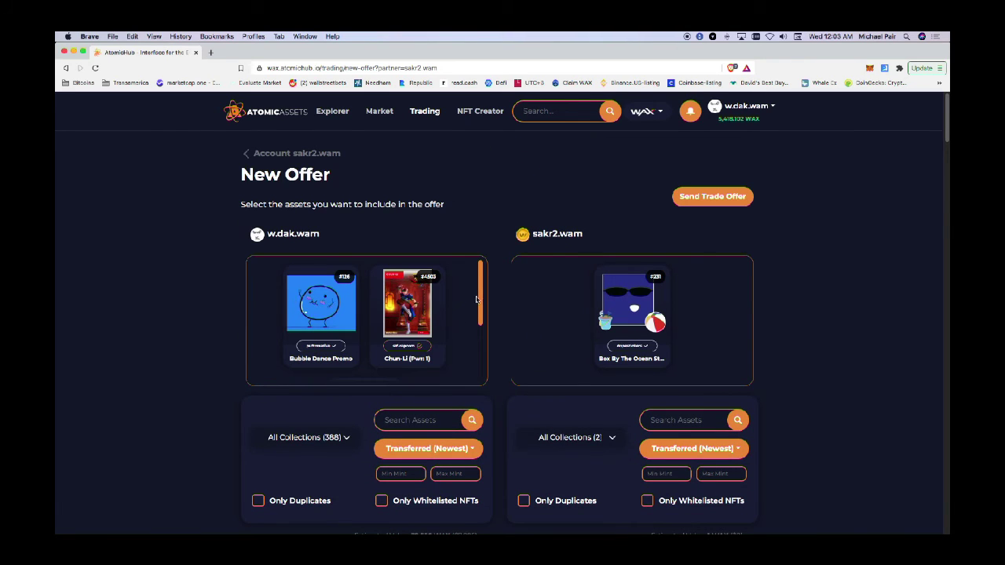
{"action": "mouse_move", "coordinate": [482, 300]}
{"action": "left_mouse_down"}
{"action": "mouse_move", "coordinate": [479, 371]}
{"action": "mouse_move", "coordinate": [480, 284]}
{"action": "left_mouse_up"}
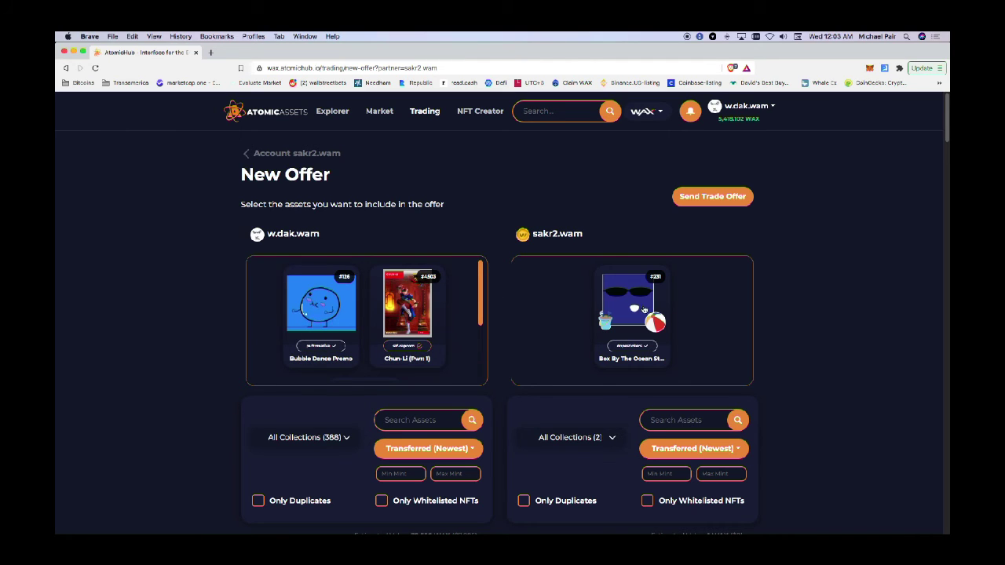
{"action": "scroll", "coordinate": [414, 314], "scroll_direction": "down", "scroll_amount": 3}
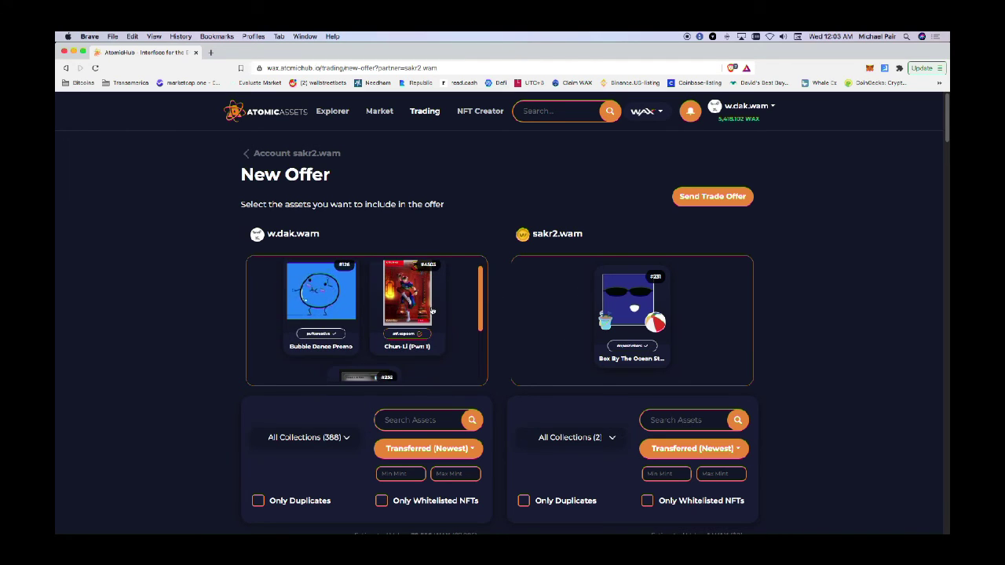
{"action": "left_click", "coordinate": [413, 317]}
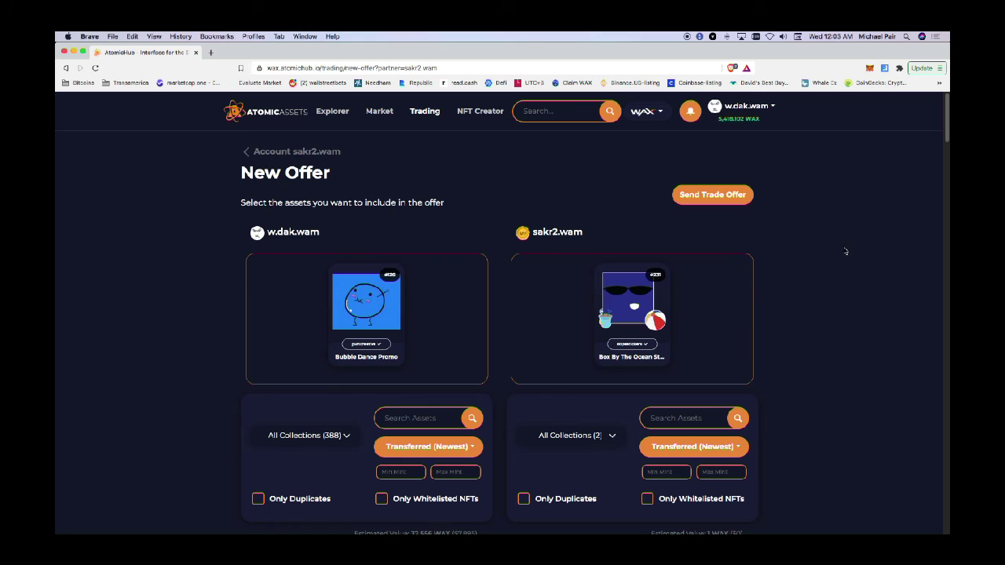
Send the trade offer without a memo, approve it in the WAX Cloud Wallet, and dismiss the result message
{"action": "left_click", "coordinate": [710, 198]}
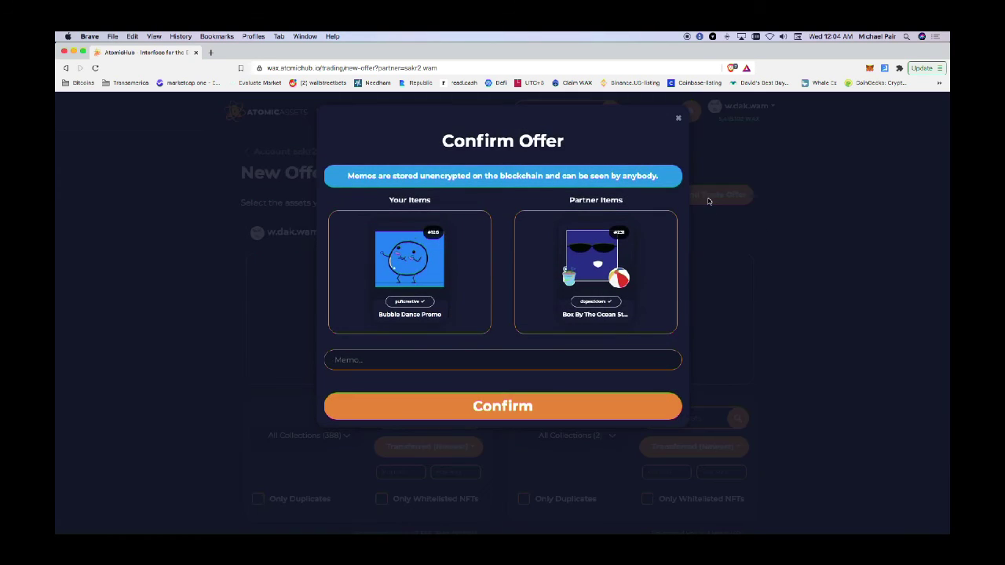
{"action": "left_click", "coordinate": [486, 407]}
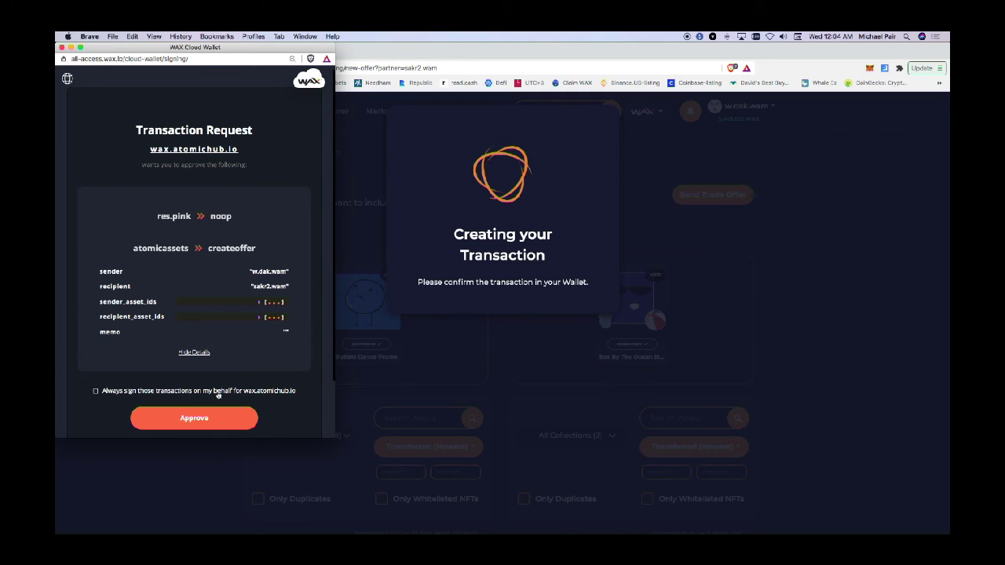
{"action": "left_click", "coordinate": [203, 421]}
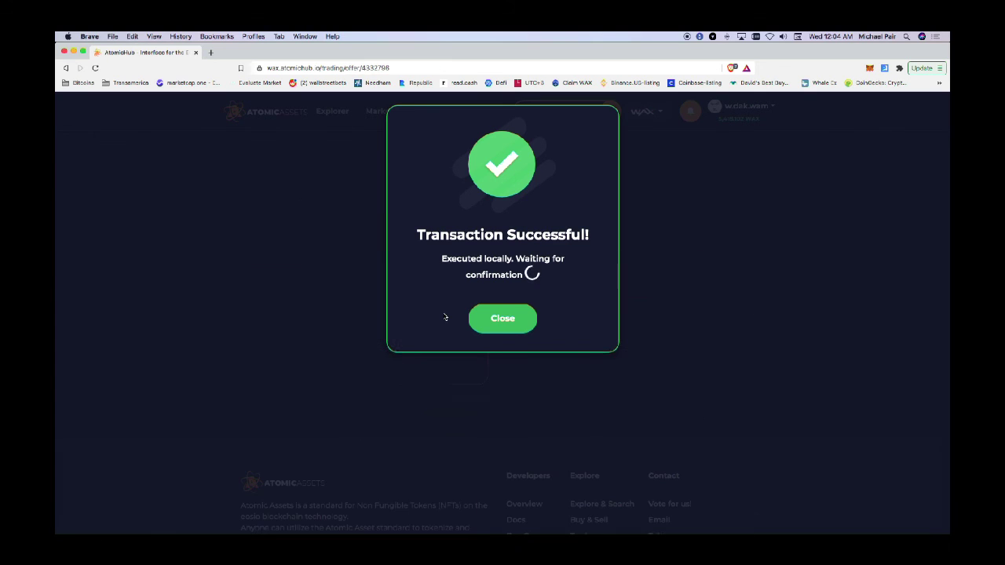
{"action": "left_click", "coordinate": [516, 307]}
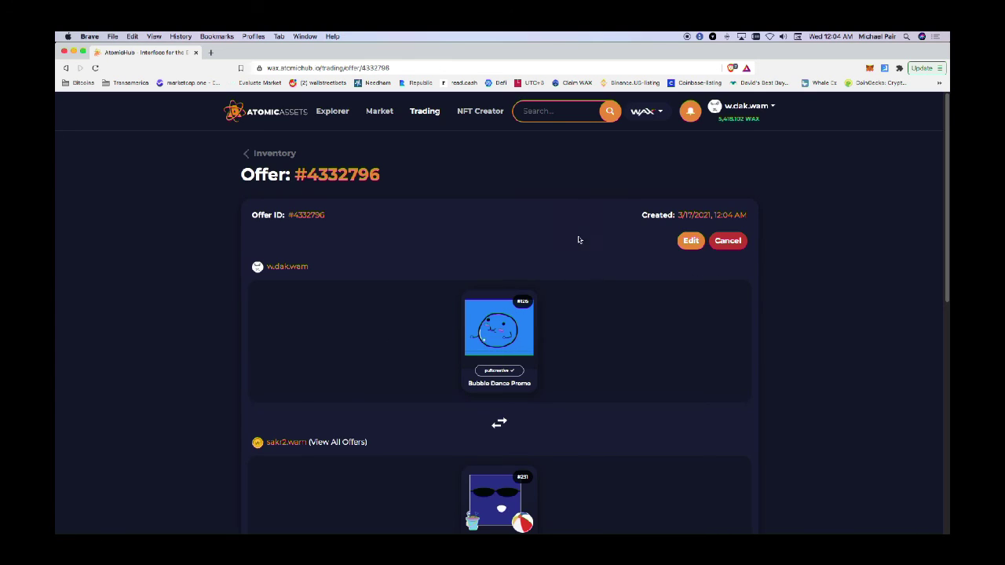
Review the sent trade offer's page, covering the NFTs on both sides, the memo and the event log
{"action": "scroll", "coordinate": [651, 192], "scroll_direction": "down", "scroll_amount": 5}
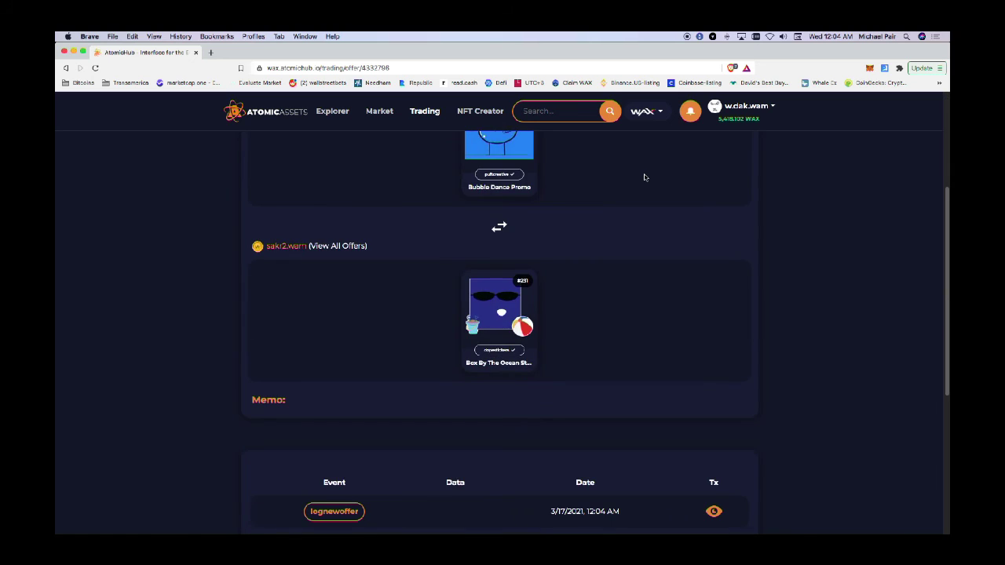
{"action": "scroll", "coordinate": [645, 178], "scroll_direction": "up", "scroll_amount": 4}
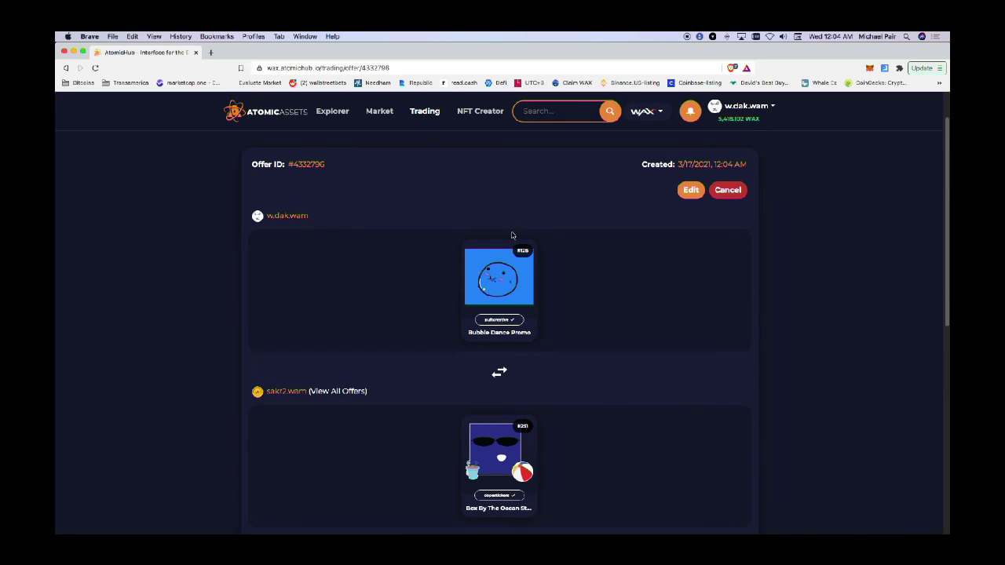
{"action": "scroll", "coordinate": [529, 215], "scroll_direction": "up", "scroll_amount": 1}
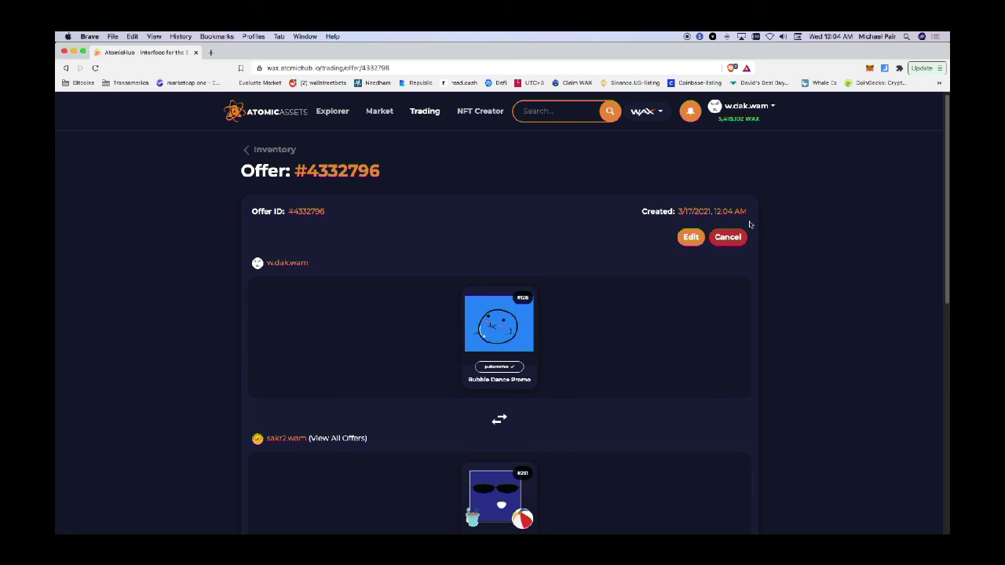
{"action": "scroll", "coordinate": [783, 178], "scroll_direction": "up", "scroll_amount": 1}
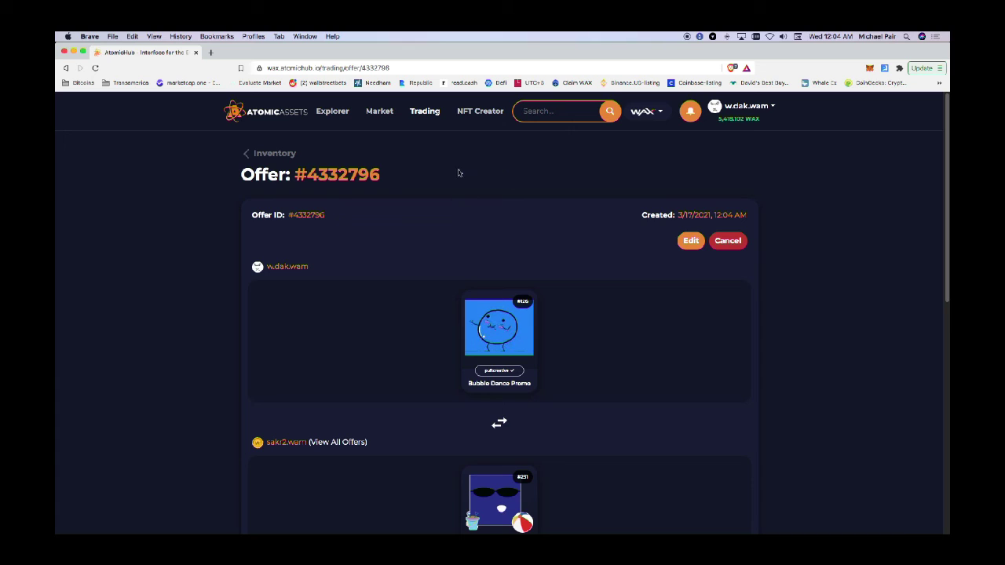
Visit the marketplace sales listings, and return to the trading inventory to view its offer, transfer and link options
{"action": "left_click", "coordinate": [377, 114]}
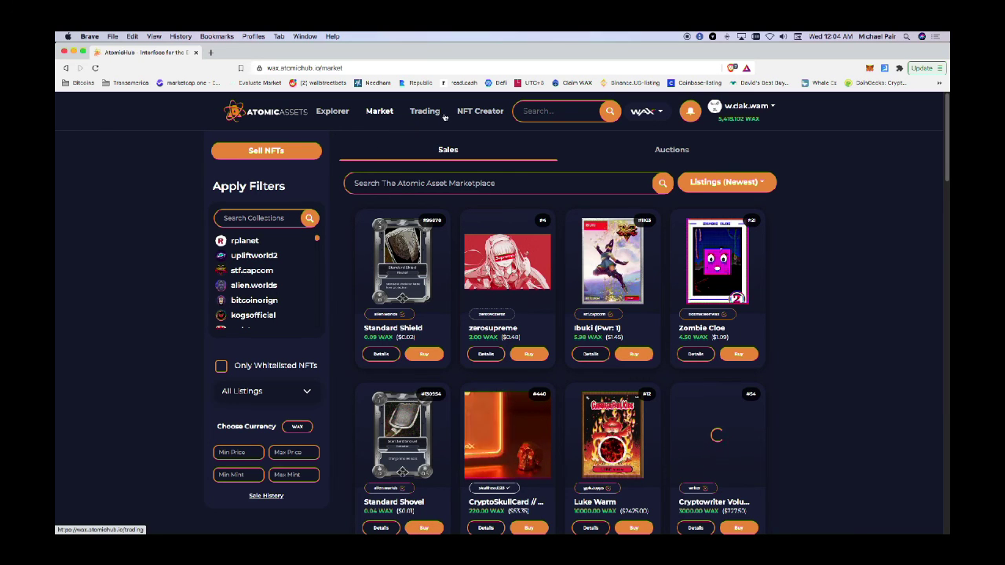
{"action": "mouse_move", "coordinate": [430, 288]}
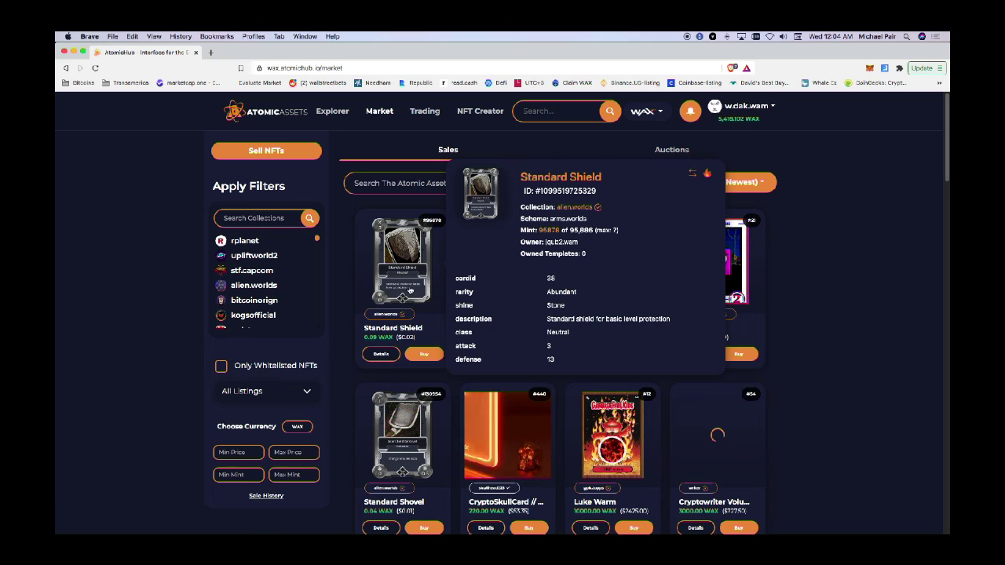
{"action": "left_click", "coordinate": [425, 111]}
{"action": "scroll", "coordinate": [346, 358], "scroll_direction": "down", "scroll_amount": 2}
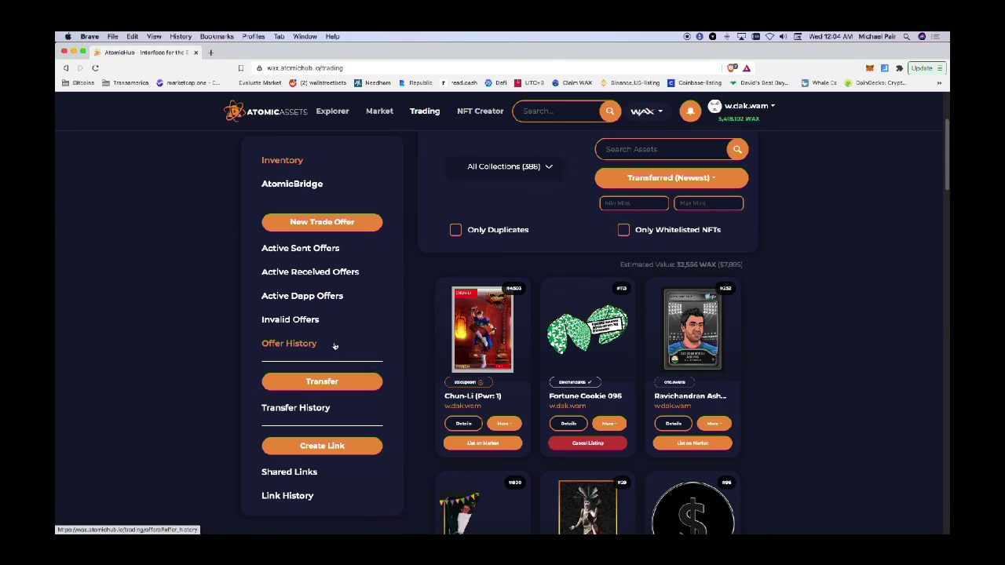